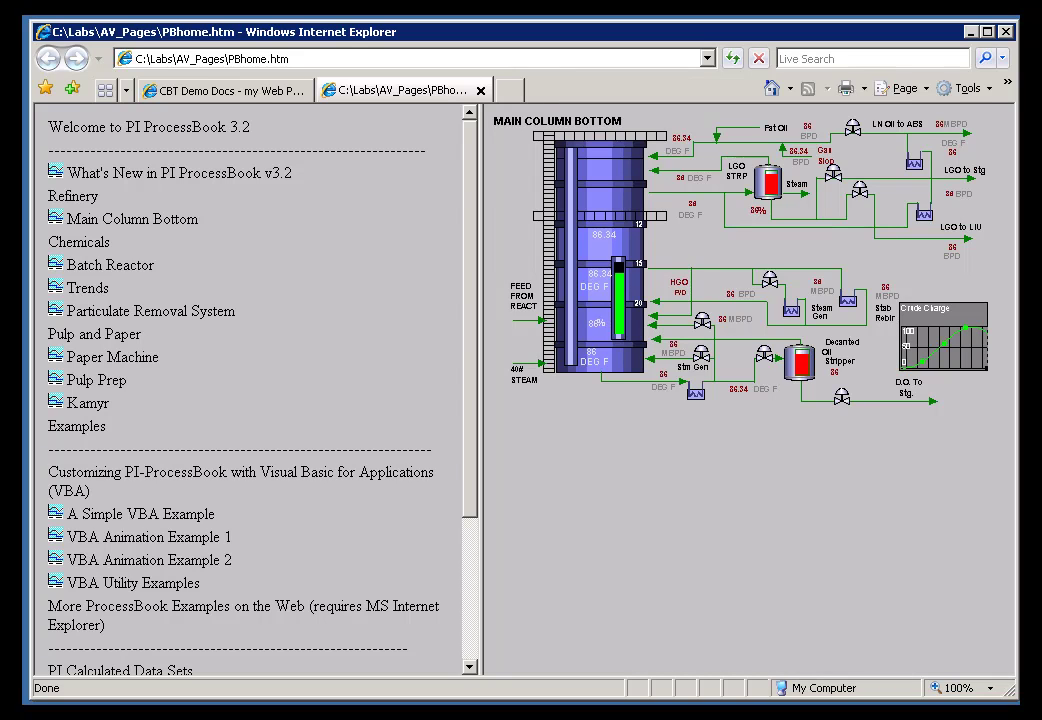
Bring up my Web Part Page 1 of the CBT Demo site and put it into edit mode
{"action": "key", "text": "alt+Tab"}
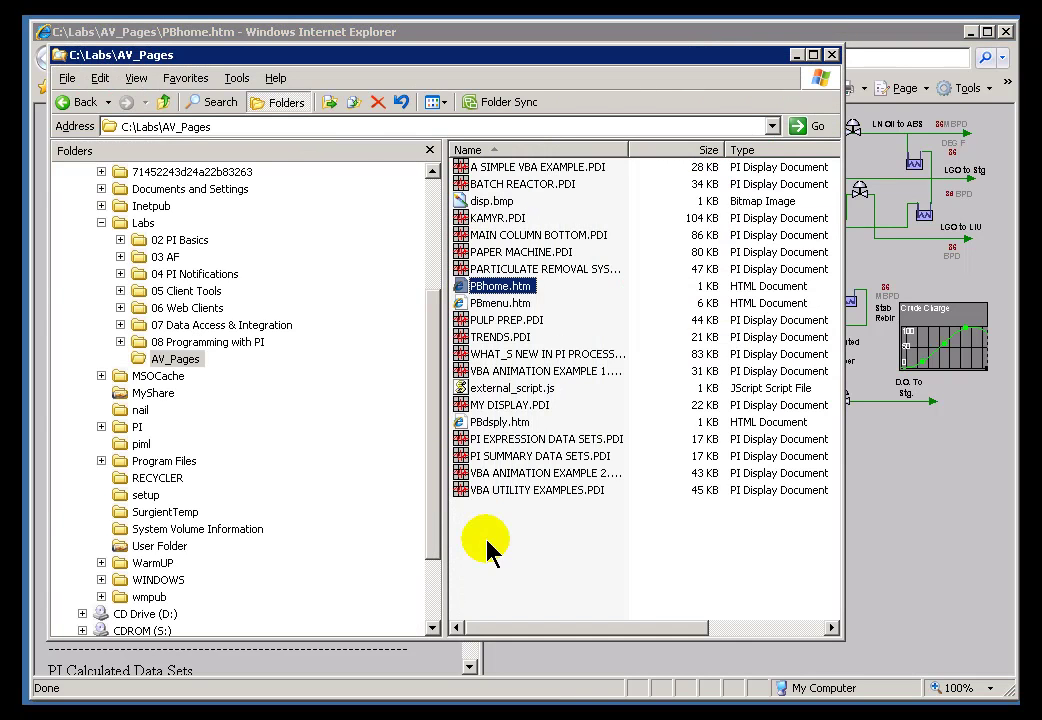
{"action": "key", "text": "alt+Tab"}
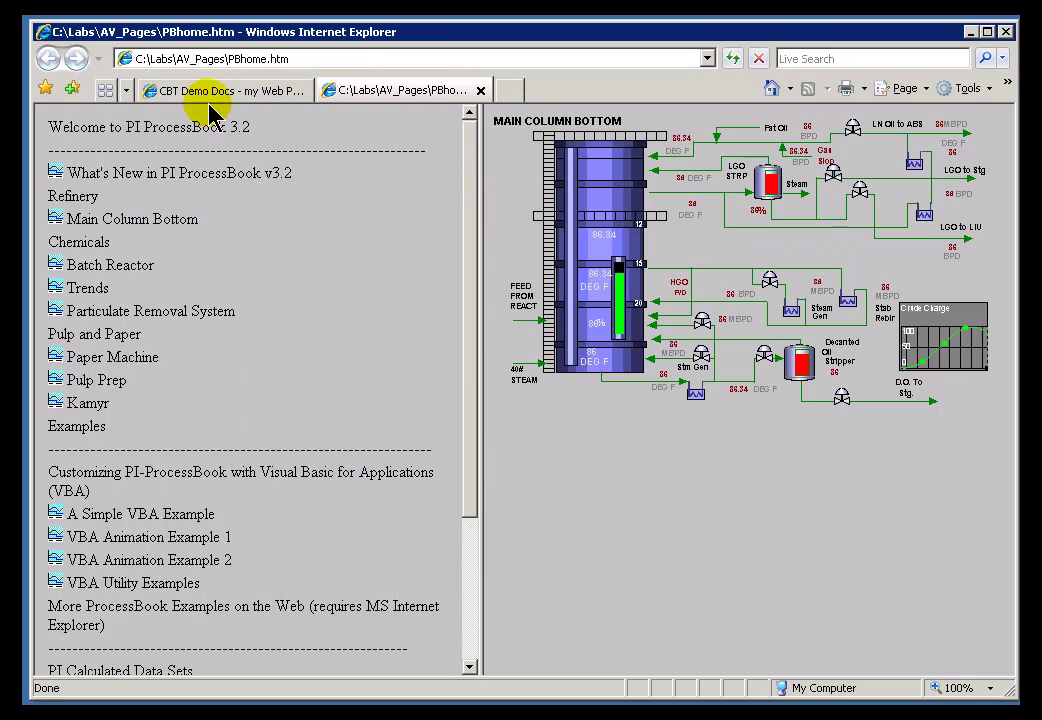
{"action": "left_click", "coordinate": [210, 97]}
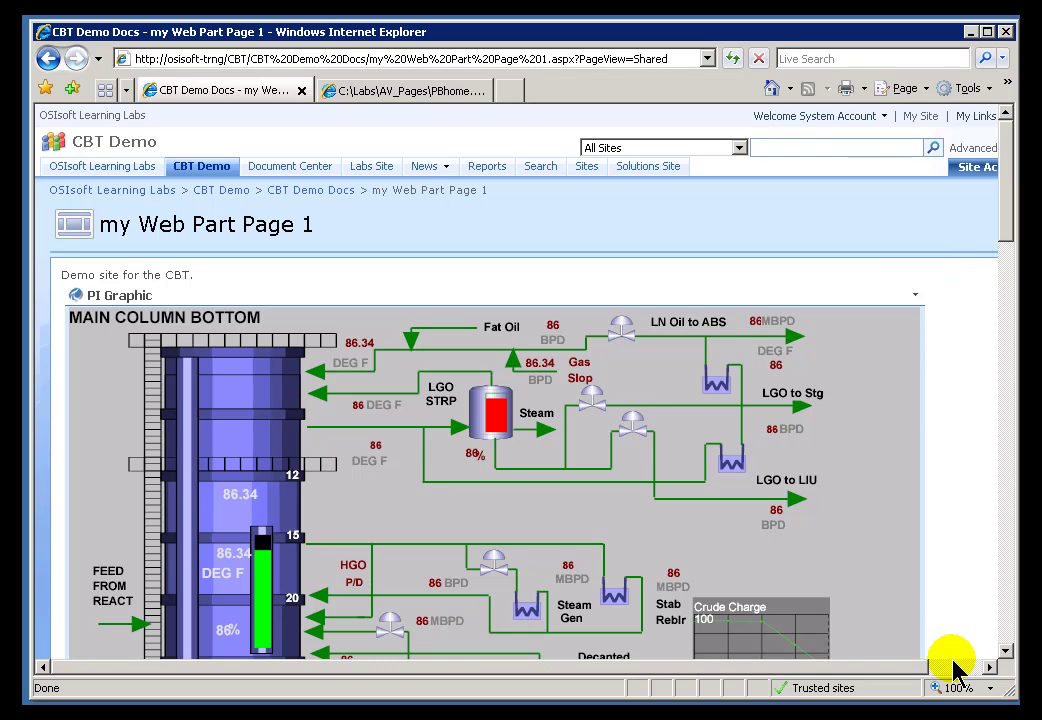
{"action": "left_click", "coordinate": [978, 178]}
{"action": "left_click", "coordinate": [826, 255]}
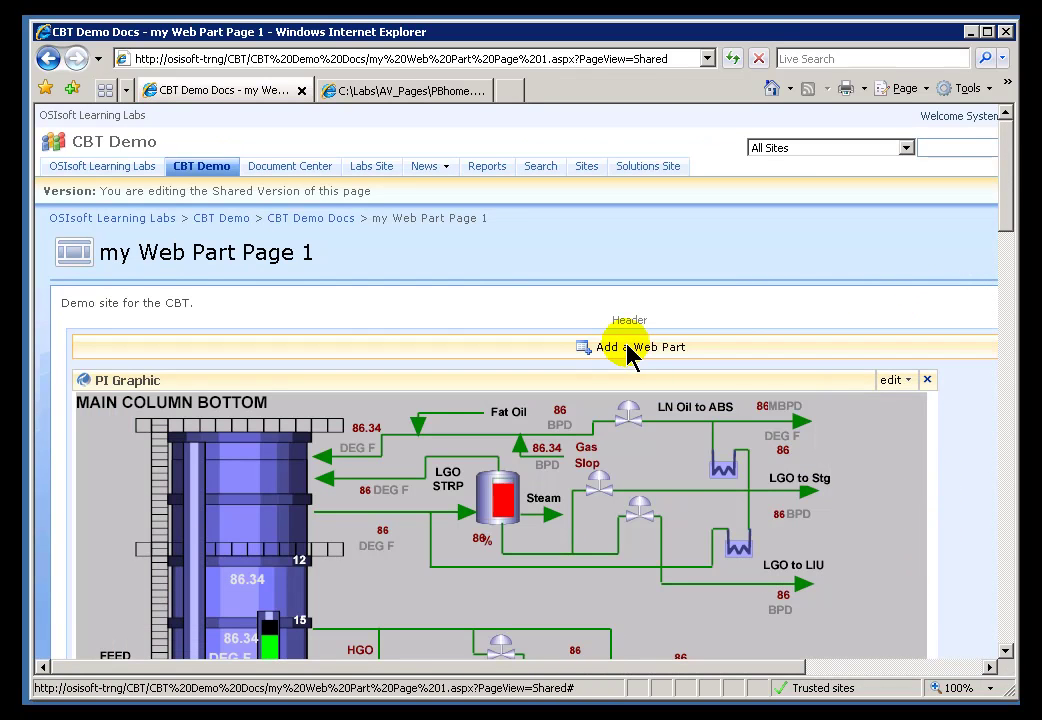
Add a PI ActiveView web part to the page's Header zone
{"action": "left_click", "coordinate": [629, 349]}
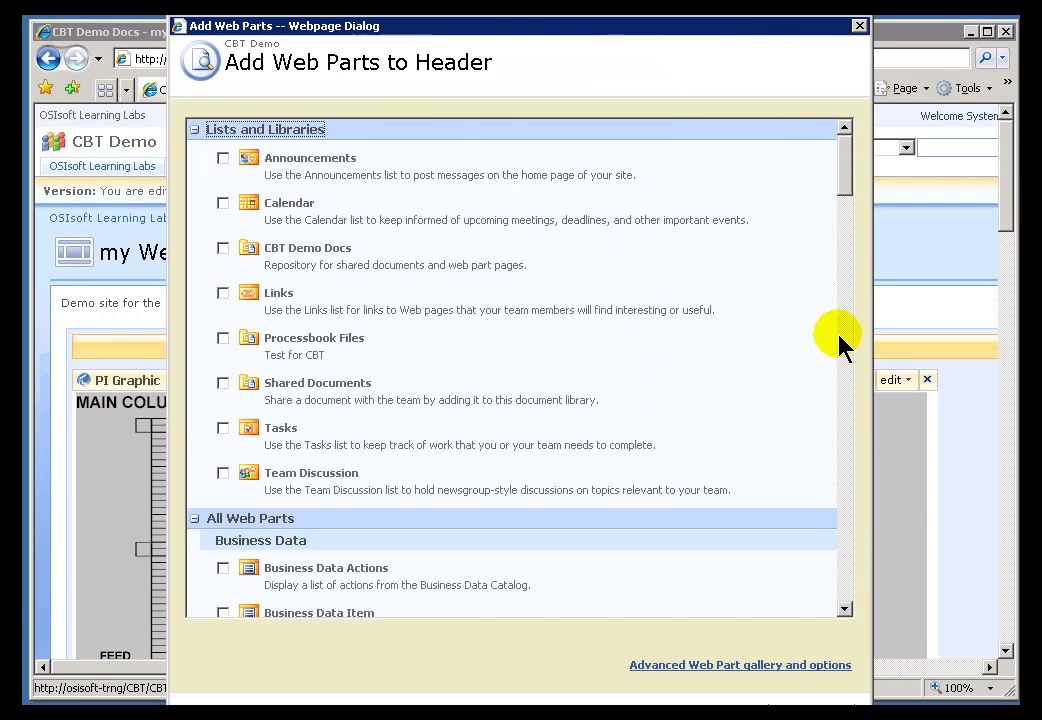
{"action": "left_click_drag", "start_coordinate": [850, 222], "coordinate": [849, 372]}
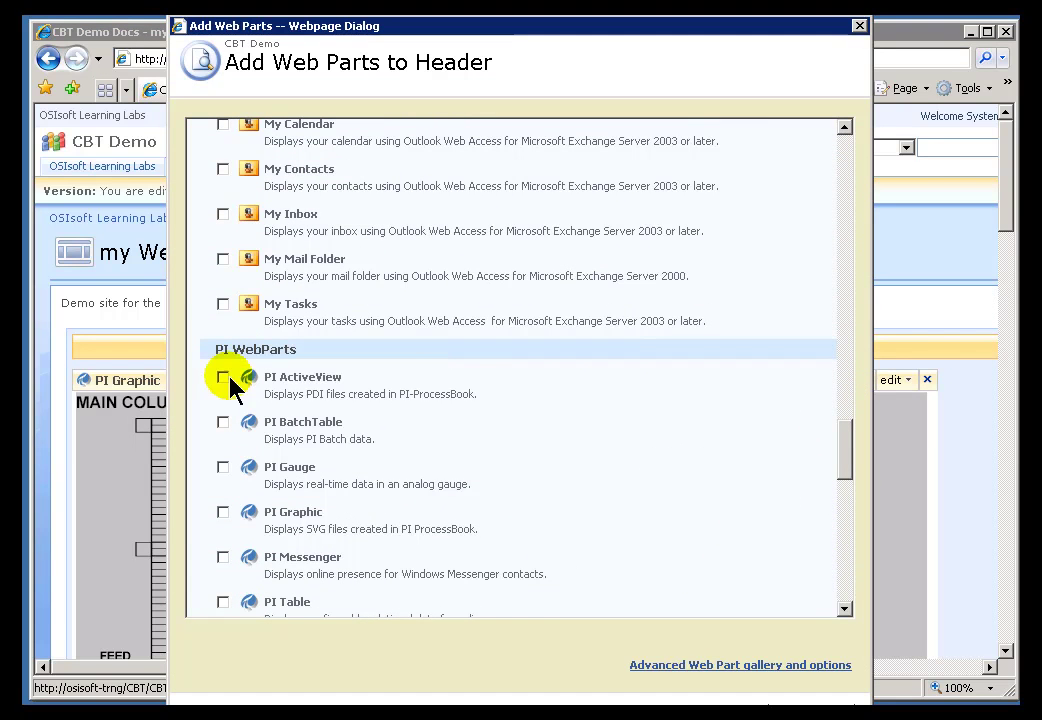
{"action": "left_click", "coordinate": [766, 706]}
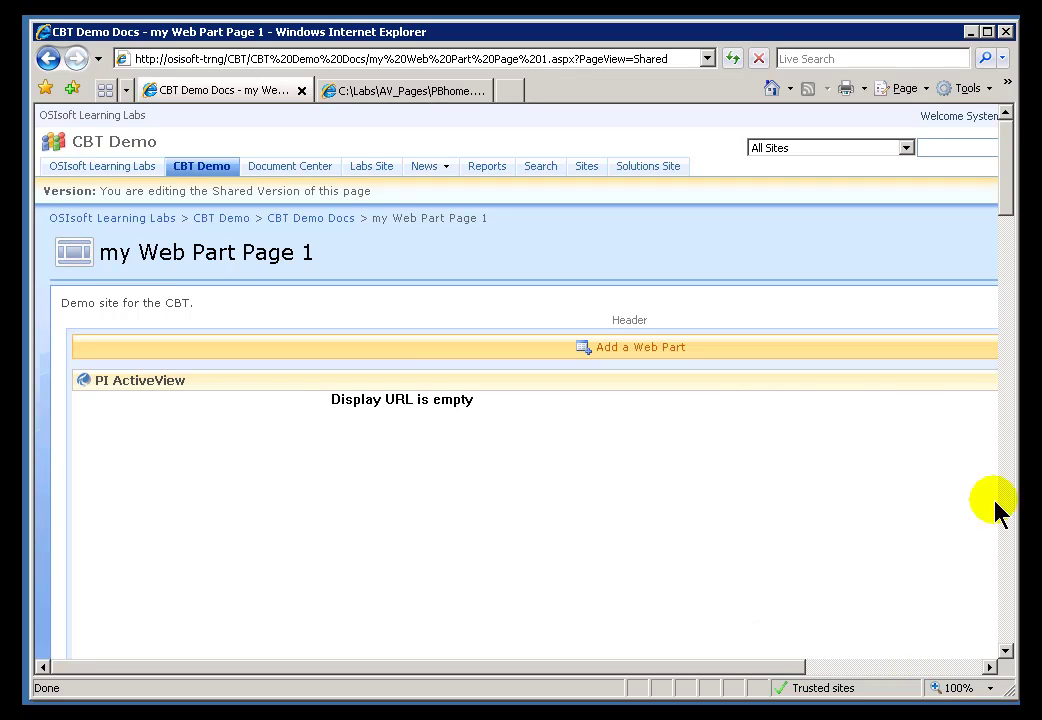
Review the PI Graphic and empty PI ActiveView web parts, and locate MAIN COLUMN BOTTOM.PDI in C:\Labs\AV_Pages
{"action": "left_click_drag", "start_coordinate": [1004, 182], "coordinate": [1005, 218]}
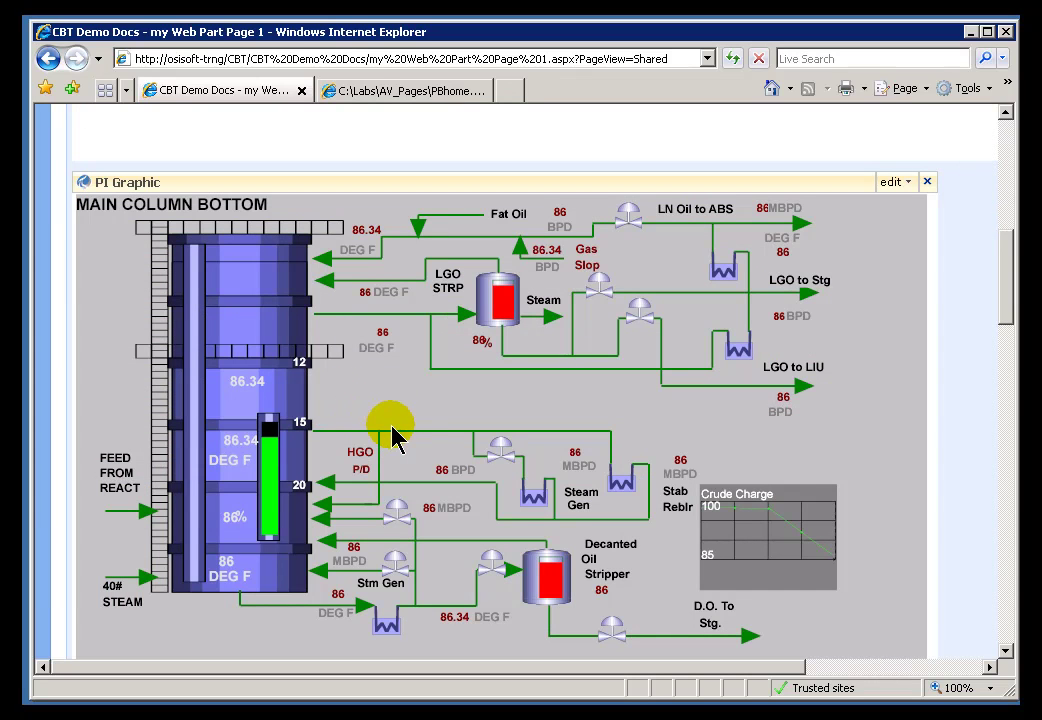
{"action": "left_click", "coordinate": [1008, 135]}
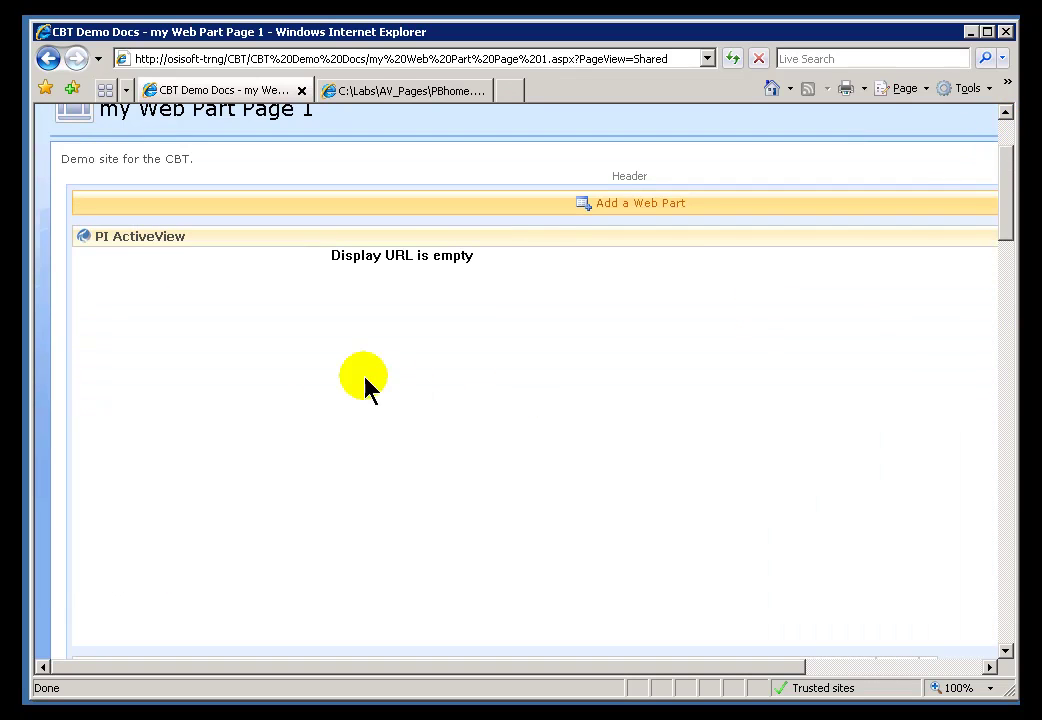
{"action": "scroll", "coordinate": [314, 357], "scroll_direction": "down", "scroll_amount": 1}
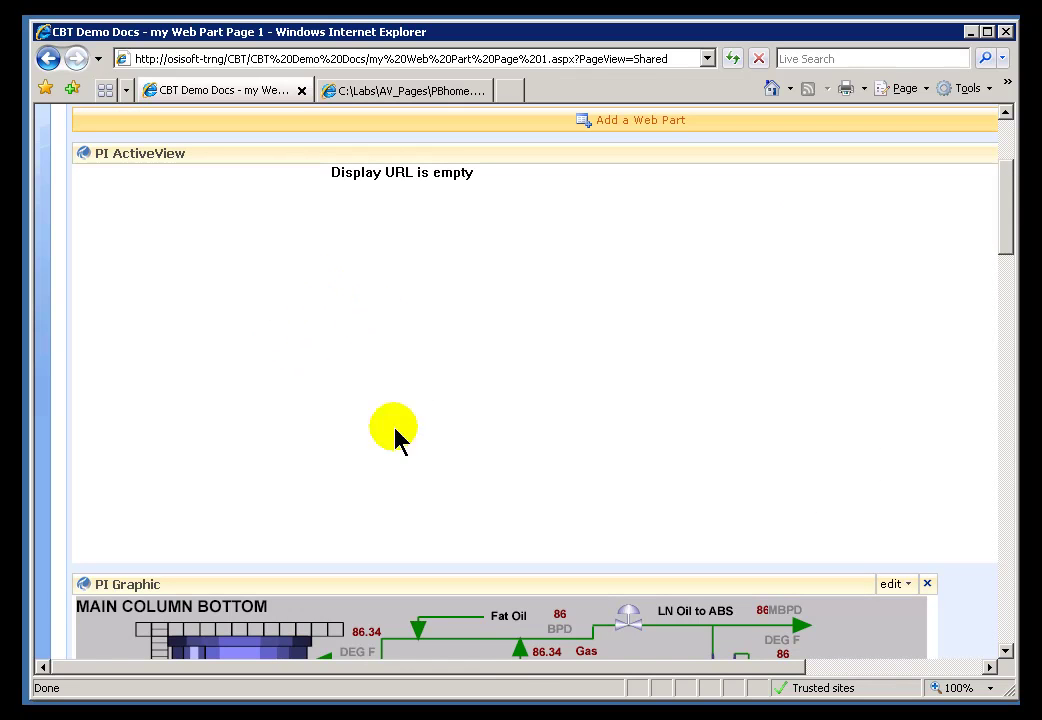
{"action": "key", "text": "alt+Tab"}
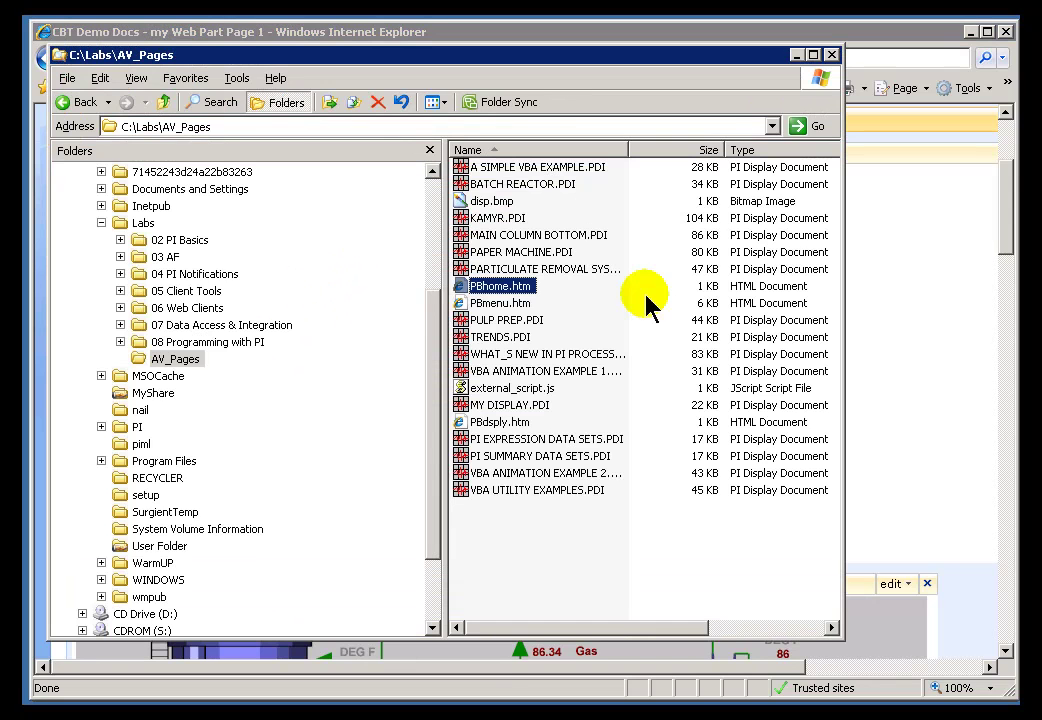
{"action": "left_click", "coordinate": [487, 237]}
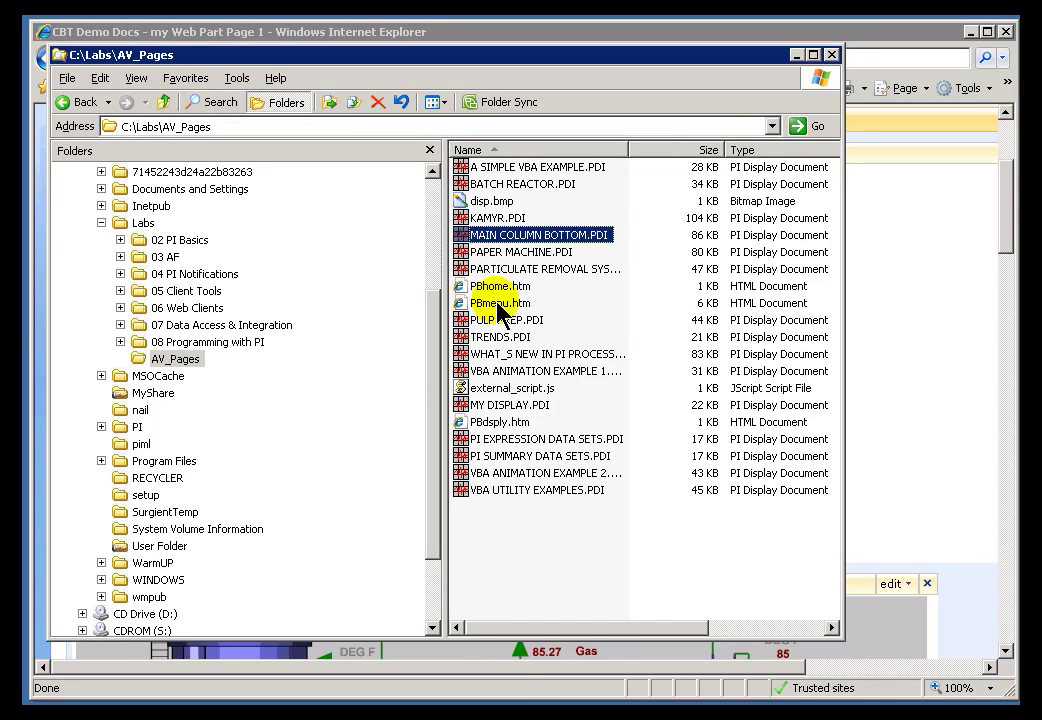
{"action": "key", "text": "alt+F4"}
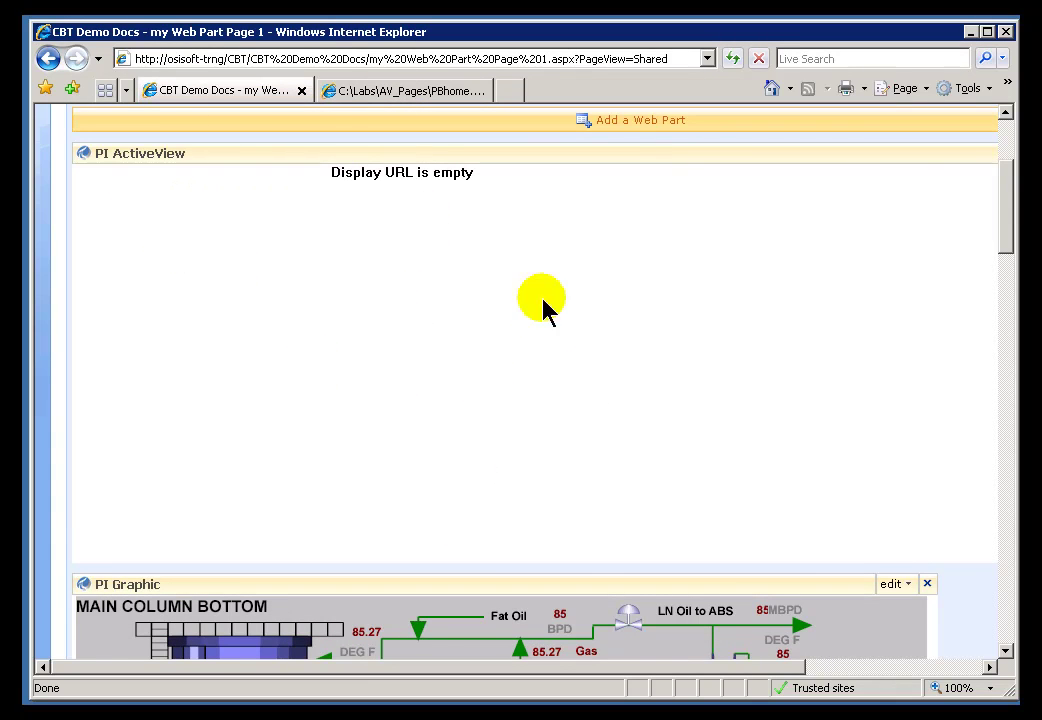
Go to the CBT Demo site's Processbook Files library and open its document upload form
{"action": "left_click_drag", "start_coordinate": [1008, 208], "coordinate": [1005, 163]}
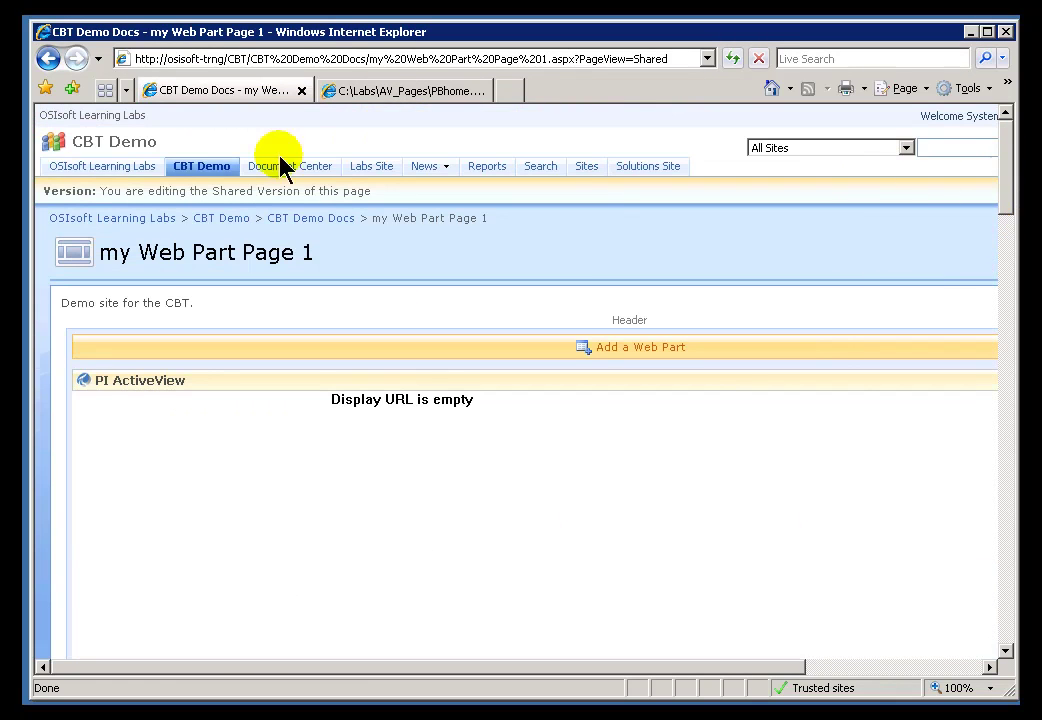
{"action": "left_click", "coordinate": [195, 172]}
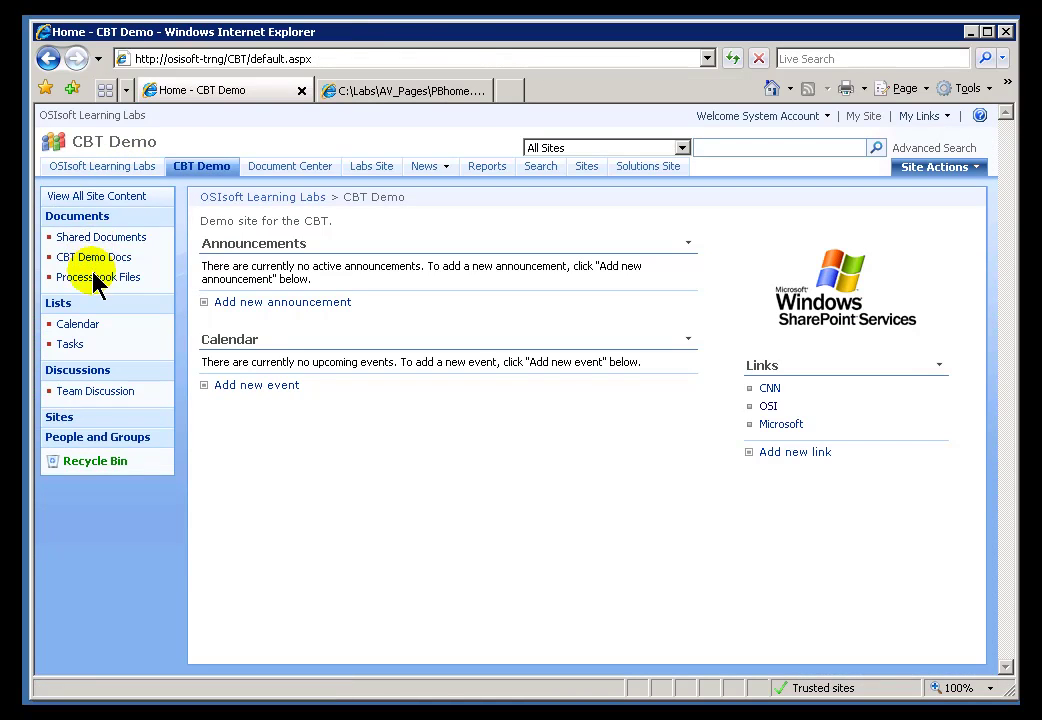
{"action": "left_click", "coordinate": [95, 278]}
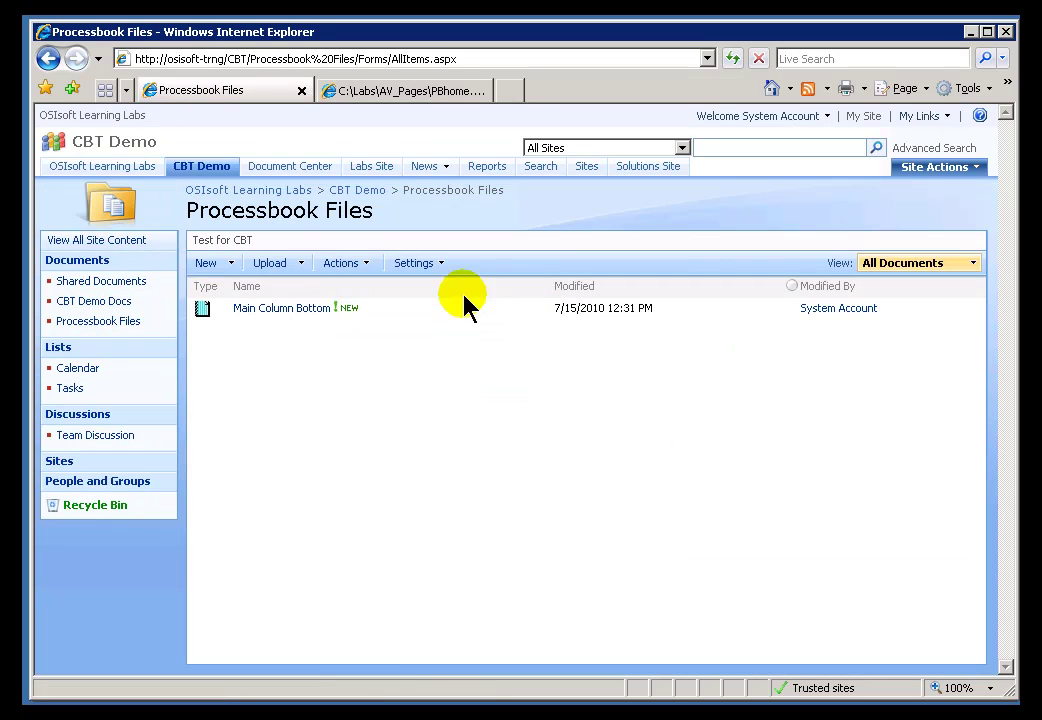
{"action": "left_click", "coordinate": [270, 264]}
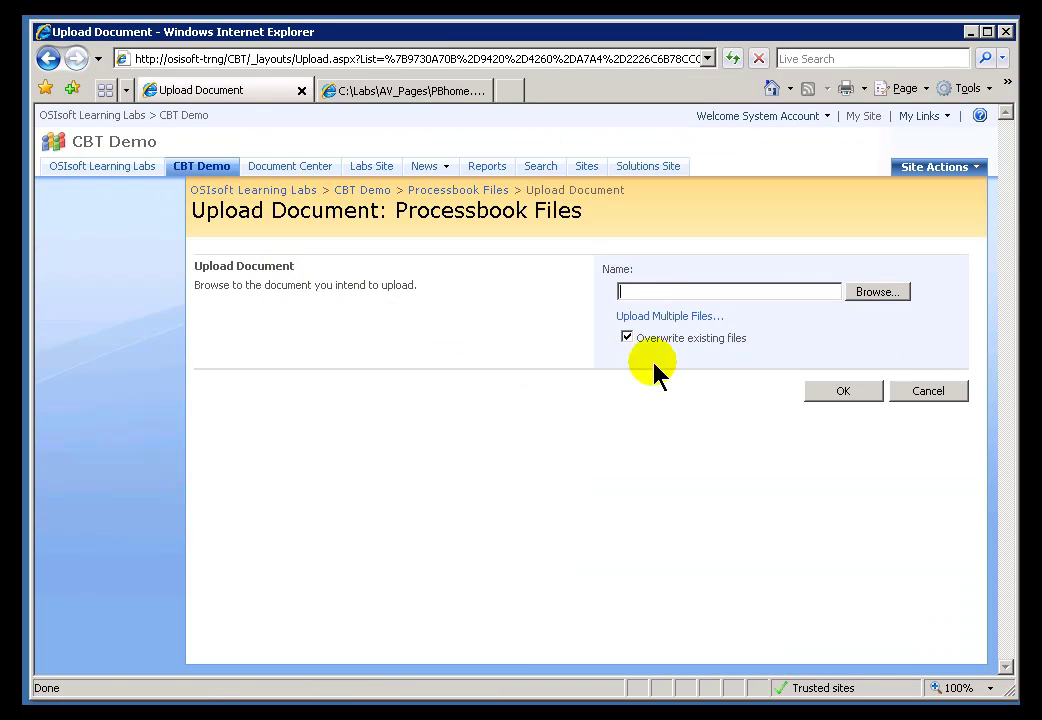
Upload MAIN COLUMN BOTTOM.PDI from C:\Labs\AV_Pages to the Processbook Files library
{"action": "left_click", "coordinate": [880, 292]}
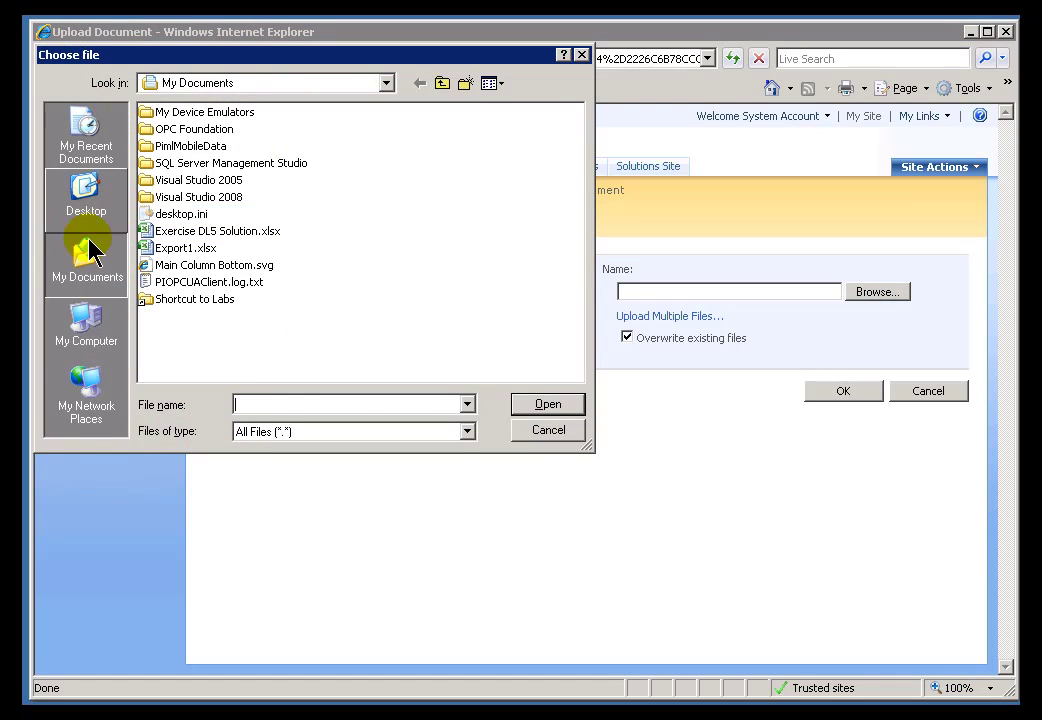
{"action": "left_click", "coordinate": [88, 338]}
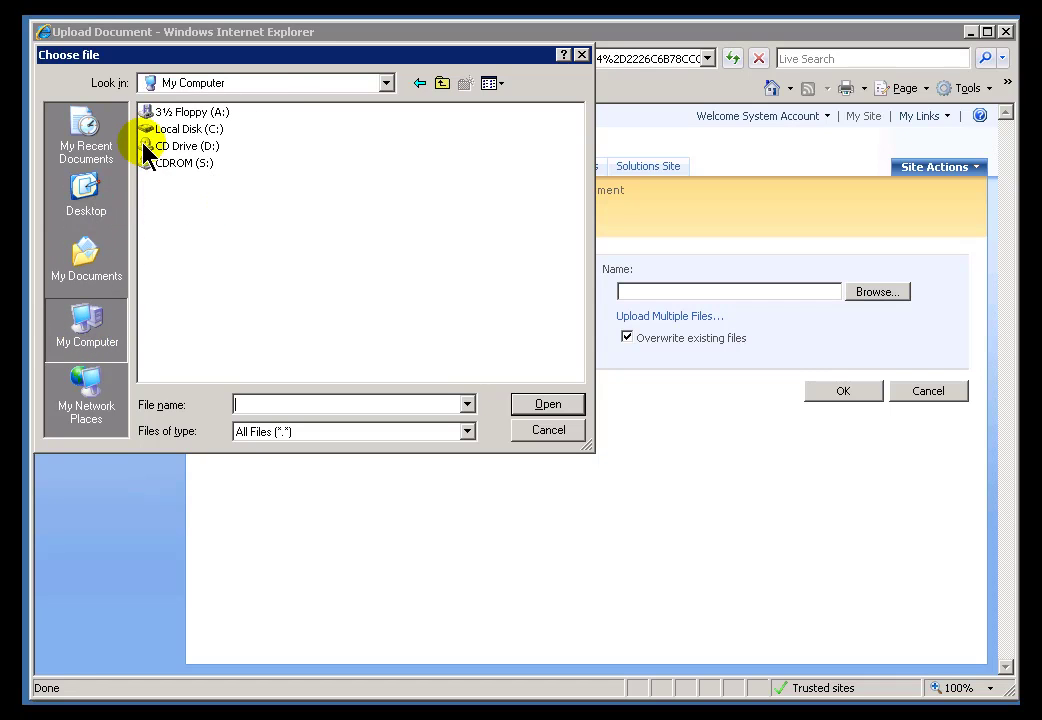
{"action": "double_click", "coordinate": [152, 131]}
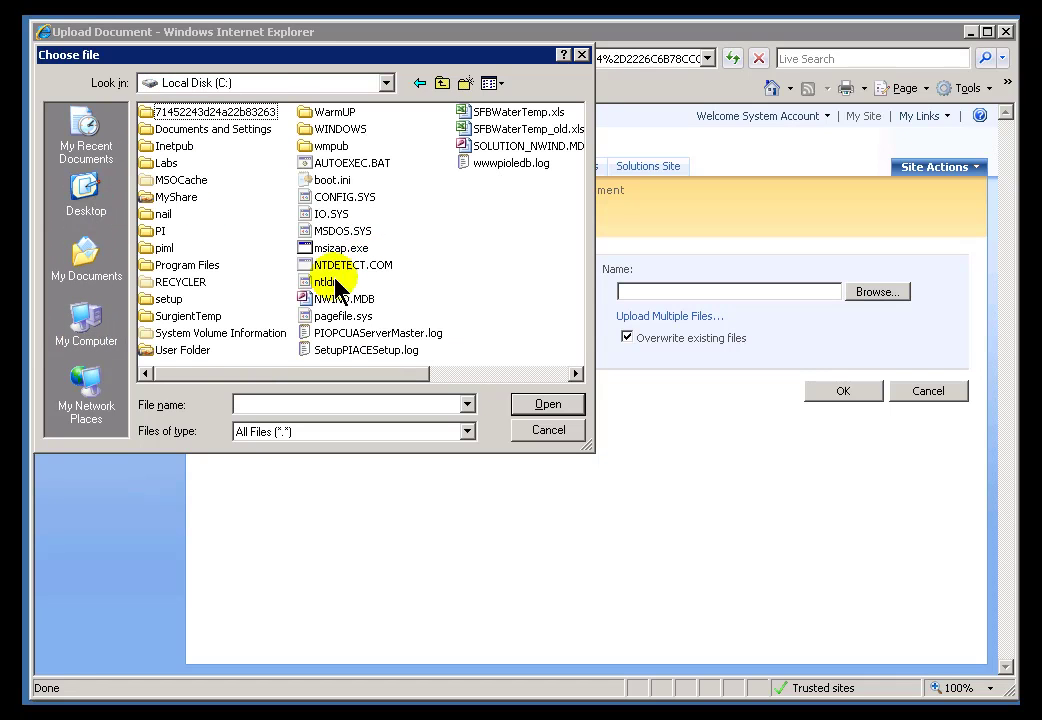
{"action": "double_click", "coordinate": [147, 165]}
{"action": "double_click", "coordinate": [150, 231]}
{"action": "left_click", "coordinate": [160, 197]}
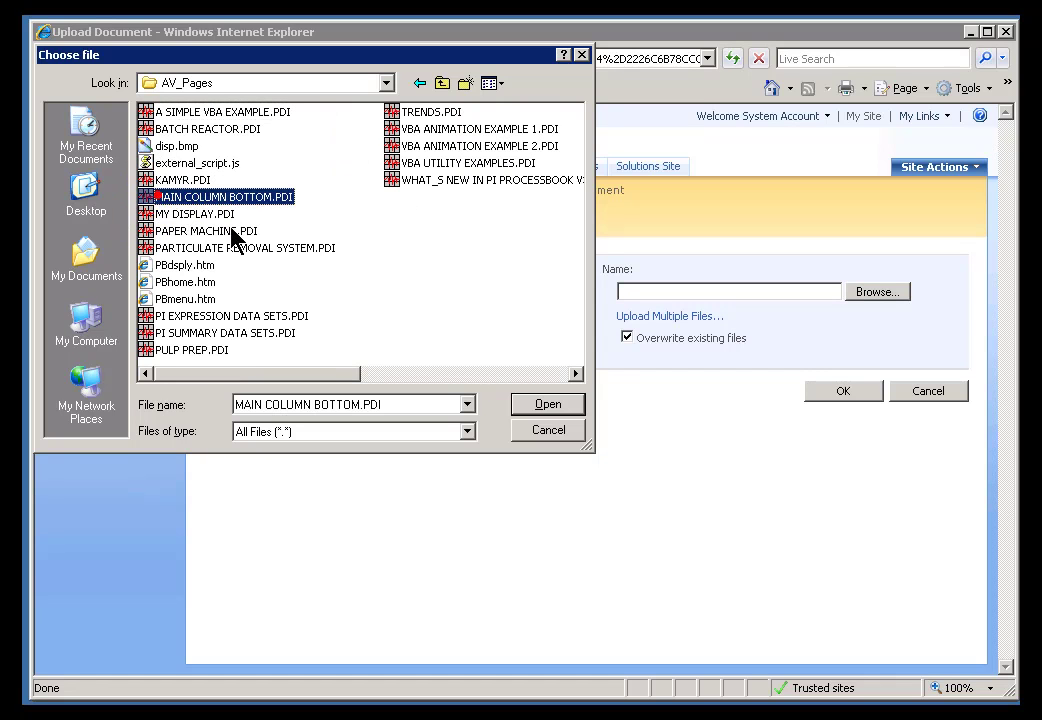
{"action": "left_click", "coordinate": [535, 410]}
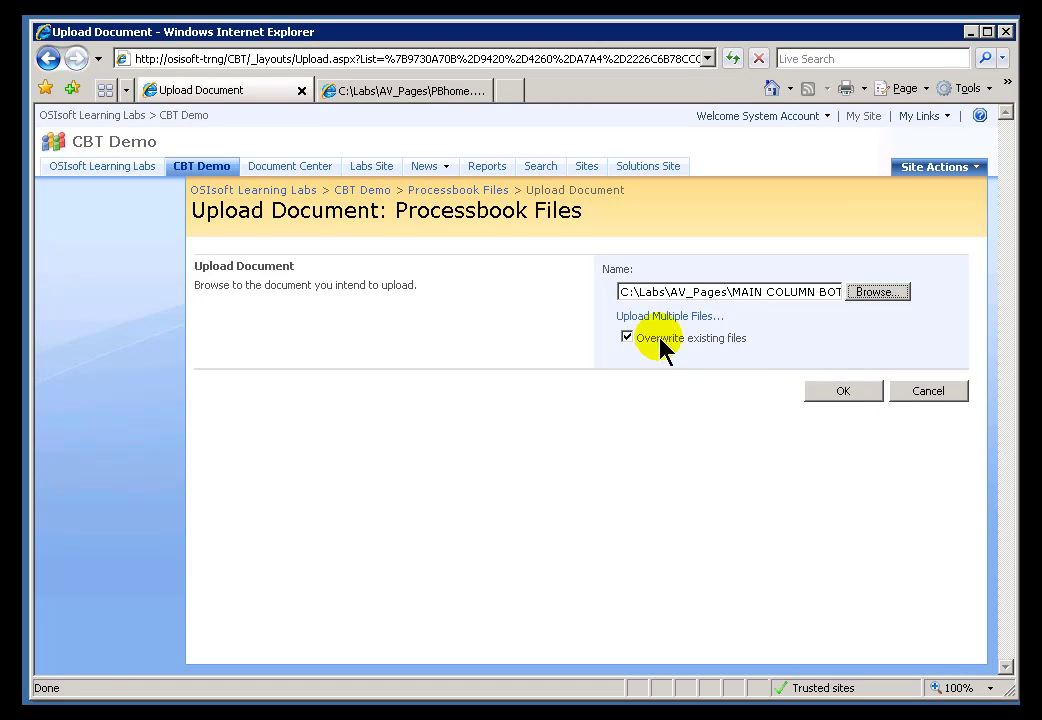
{"action": "left_click", "coordinate": [842, 393]}
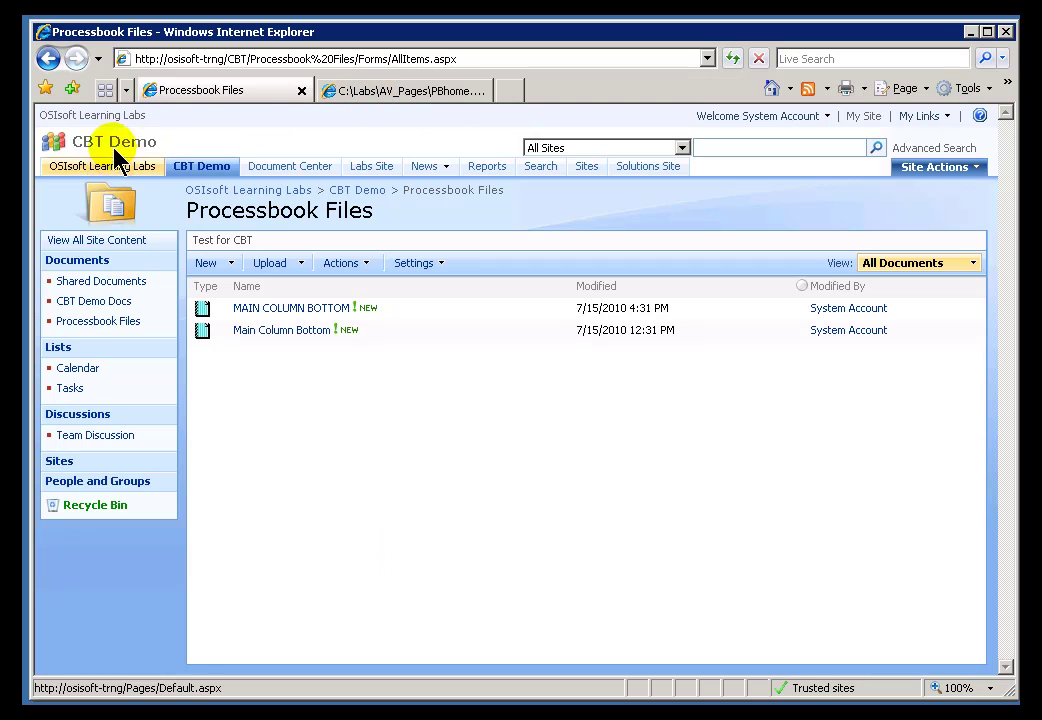
Reopen my Web Part Page 1 from the CBT Demo Docs library in edit mode
{"action": "left_click", "coordinate": [80, 301]}
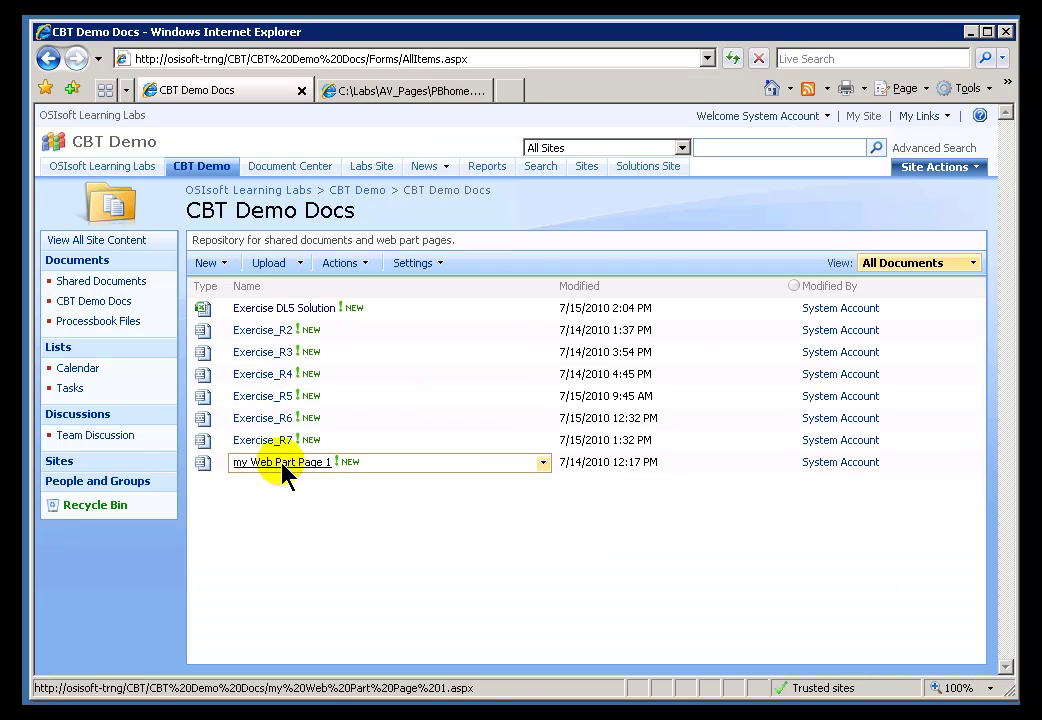
{"action": "left_click", "coordinate": [268, 461]}
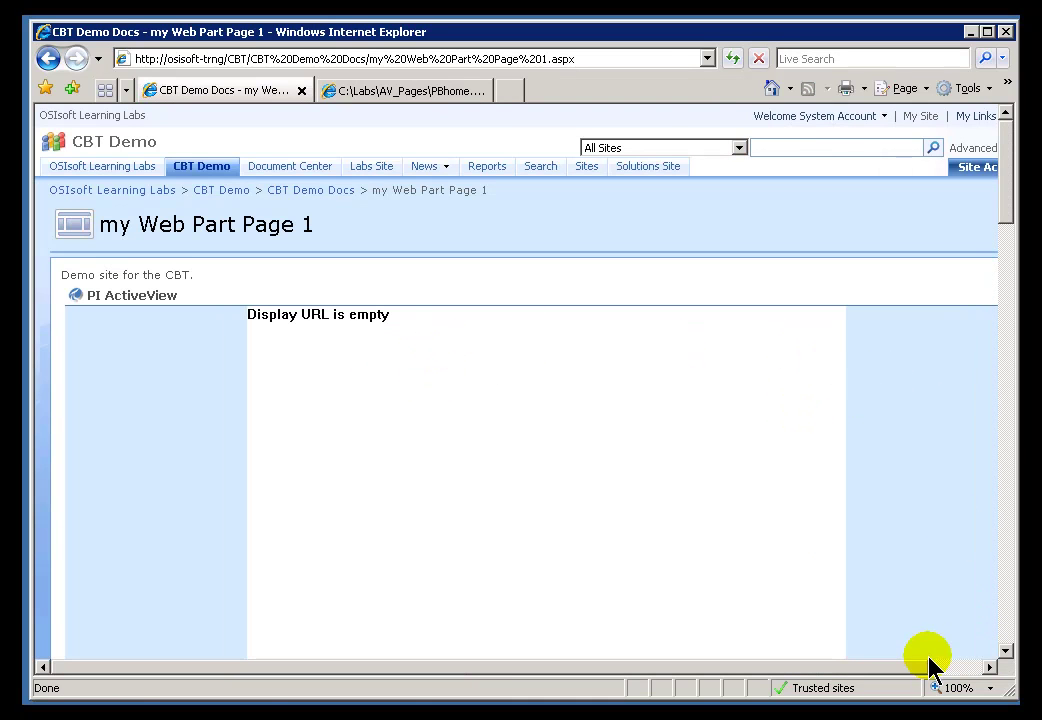
{"action": "left_click_drag", "start_coordinate": [1010, 215], "coordinate": [1005, 226]}
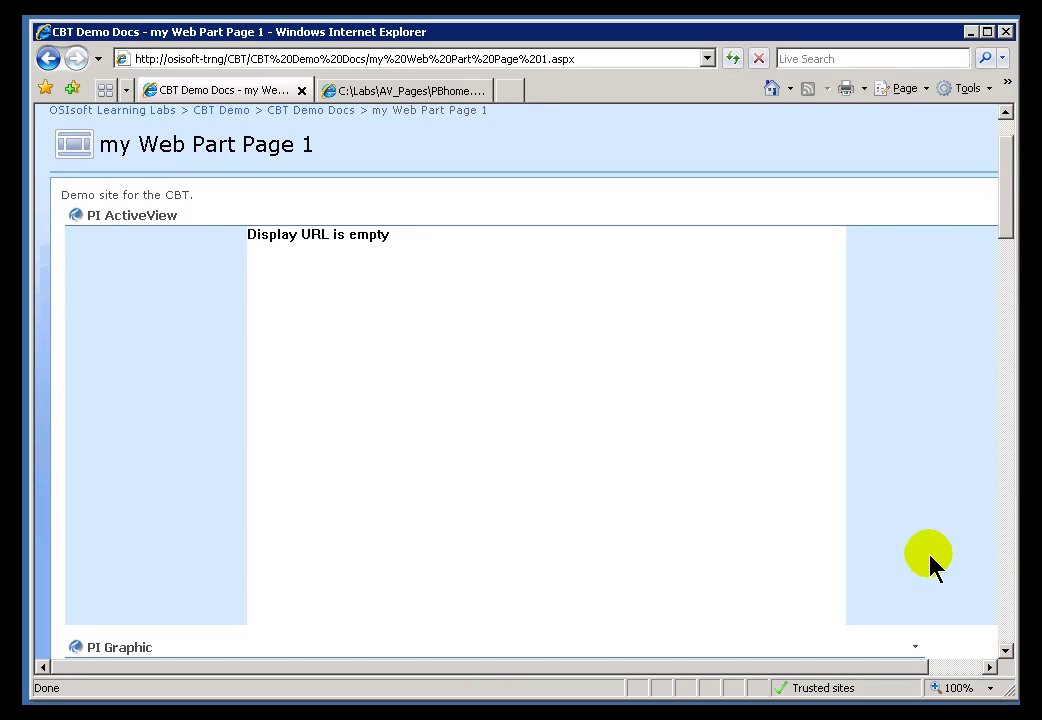
{"action": "left_click", "coordinate": [960, 666]}
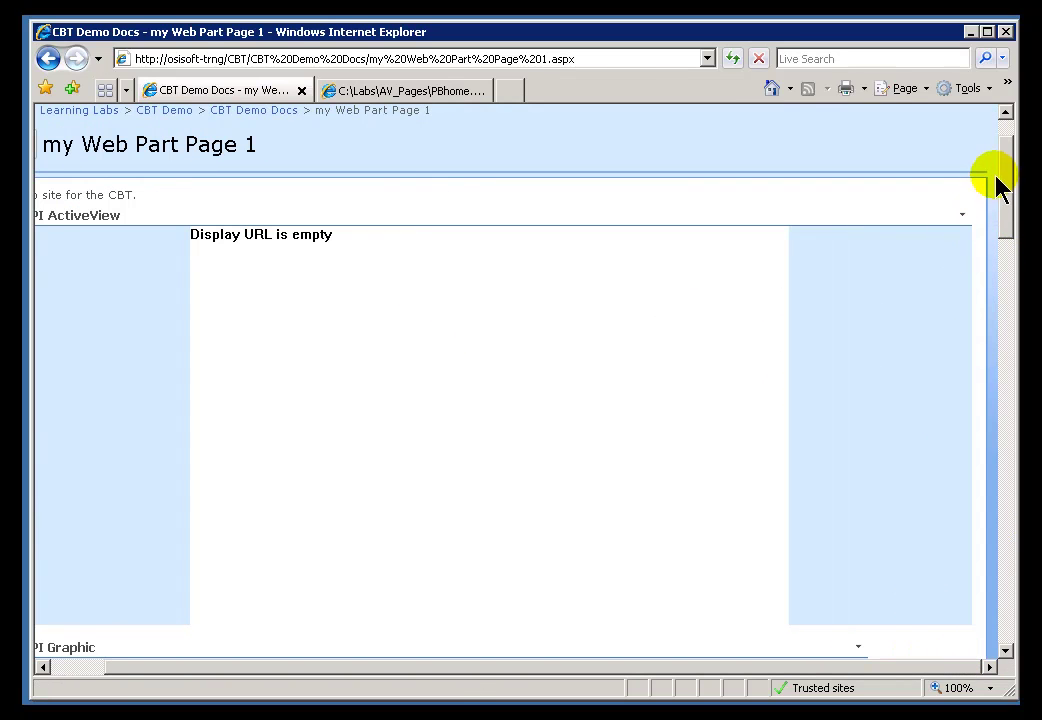
{"action": "left_click_drag", "start_coordinate": [1000, 174], "coordinate": [1005, 144]}
{"action": "left_click", "coordinate": [958, 172]}
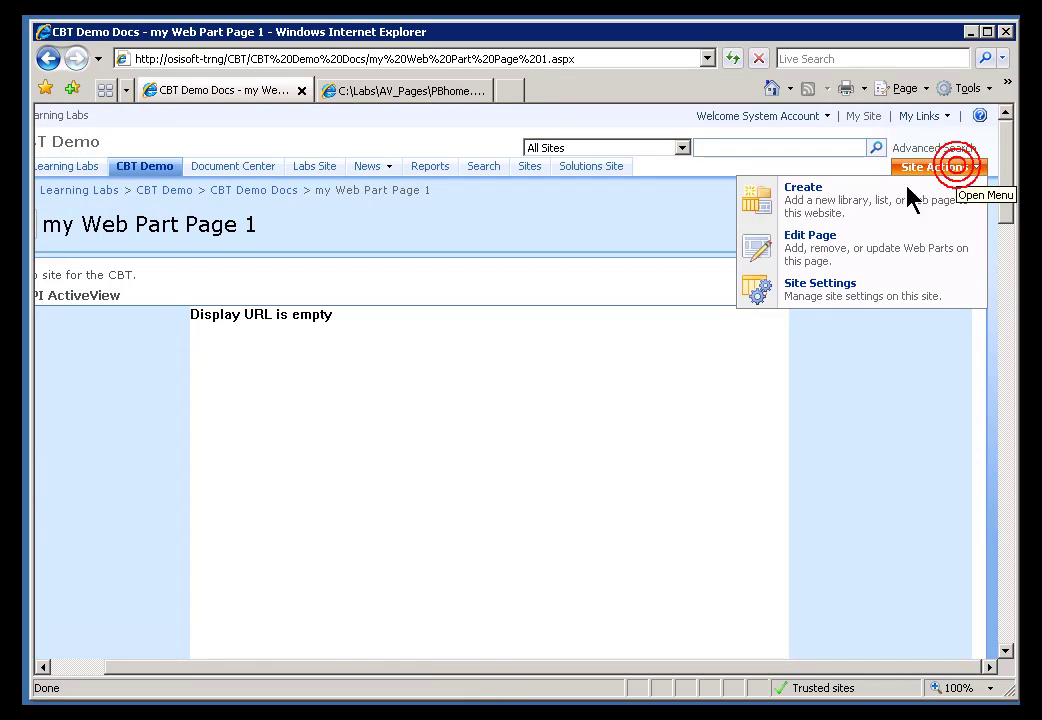
{"action": "left_click", "coordinate": [792, 237]}
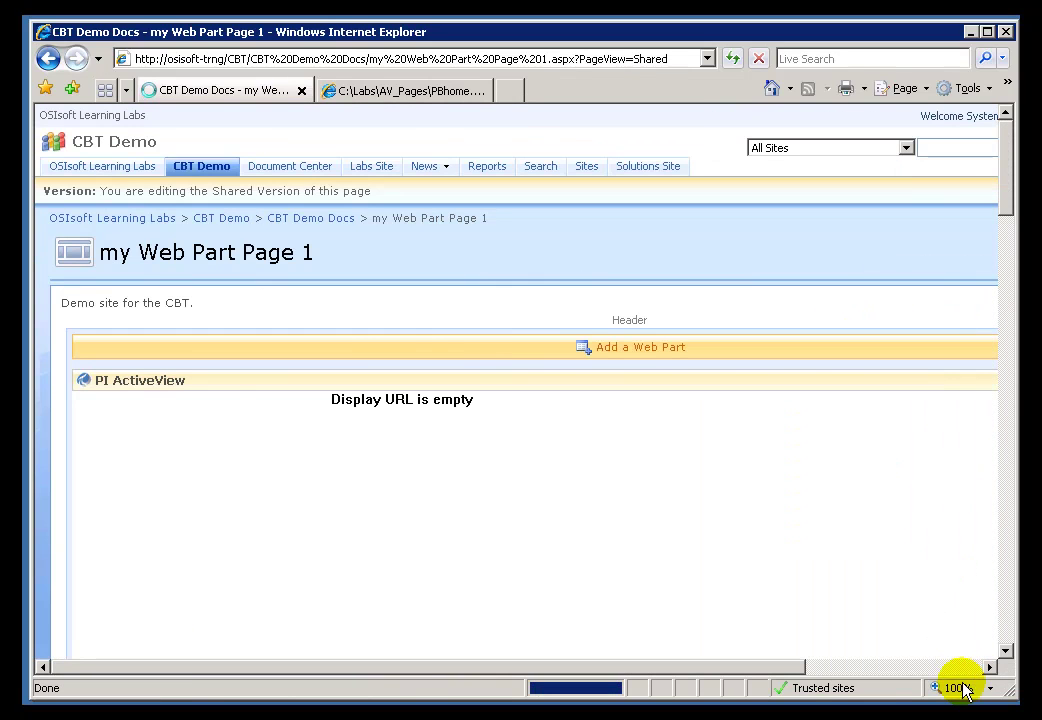
Open the shared web part properties of the PI ActiveView web part for modification
{"action": "left_click", "coordinate": [920, 381]}
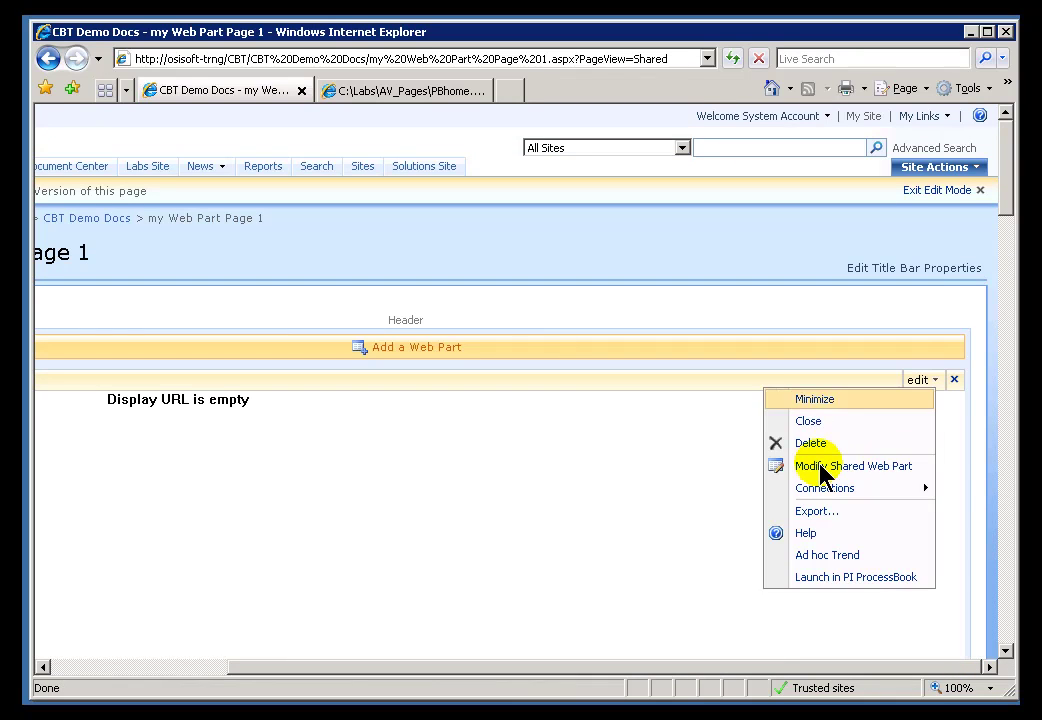
{"action": "left_click", "coordinate": [752, 466]}
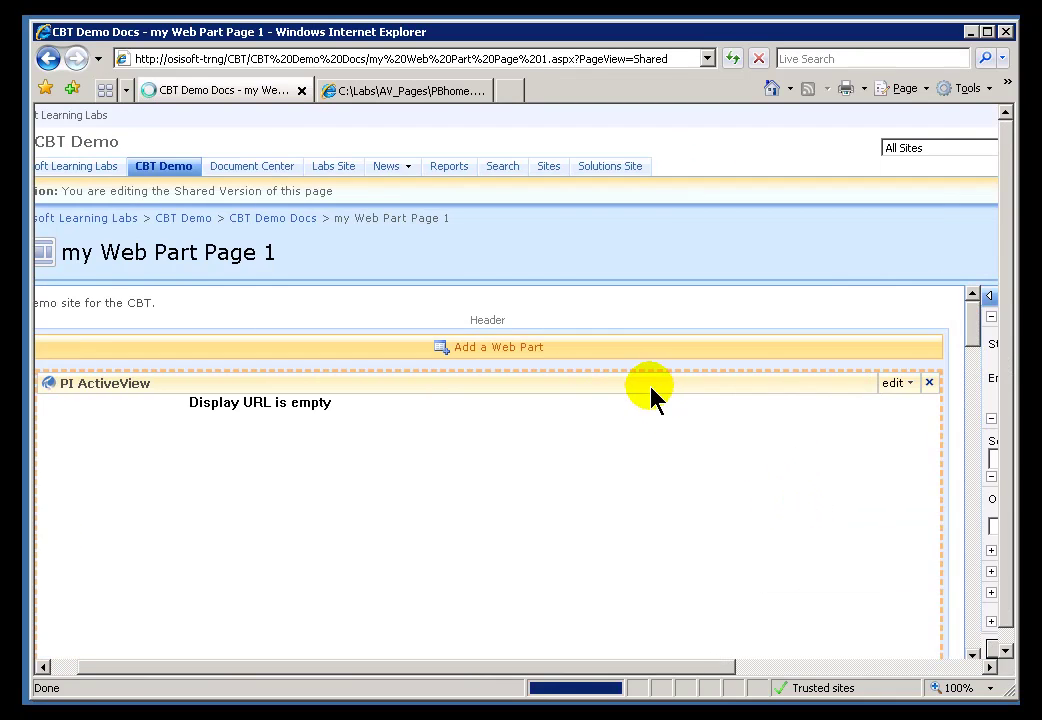
{"action": "left_click", "coordinate": [926, 662]}
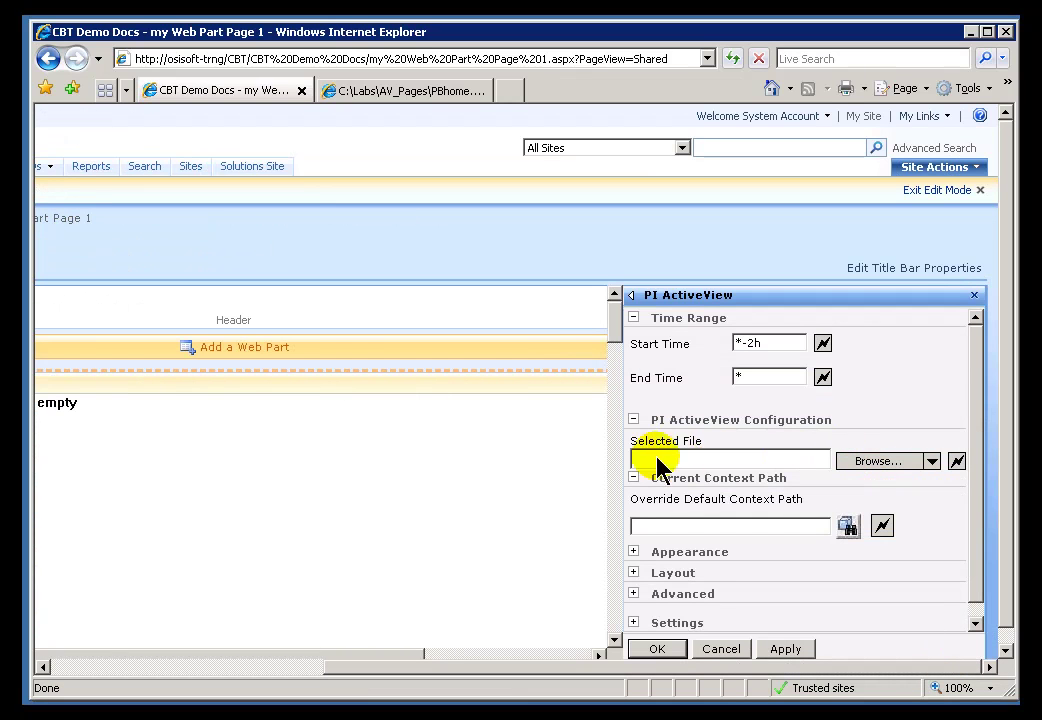
Set the PI ActiveView web part's selected file to MAIN COLUMN BOTTOM.PDI from the site's Processbook Files folder and save the properties
{"action": "left_click", "coordinate": [879, 463]}
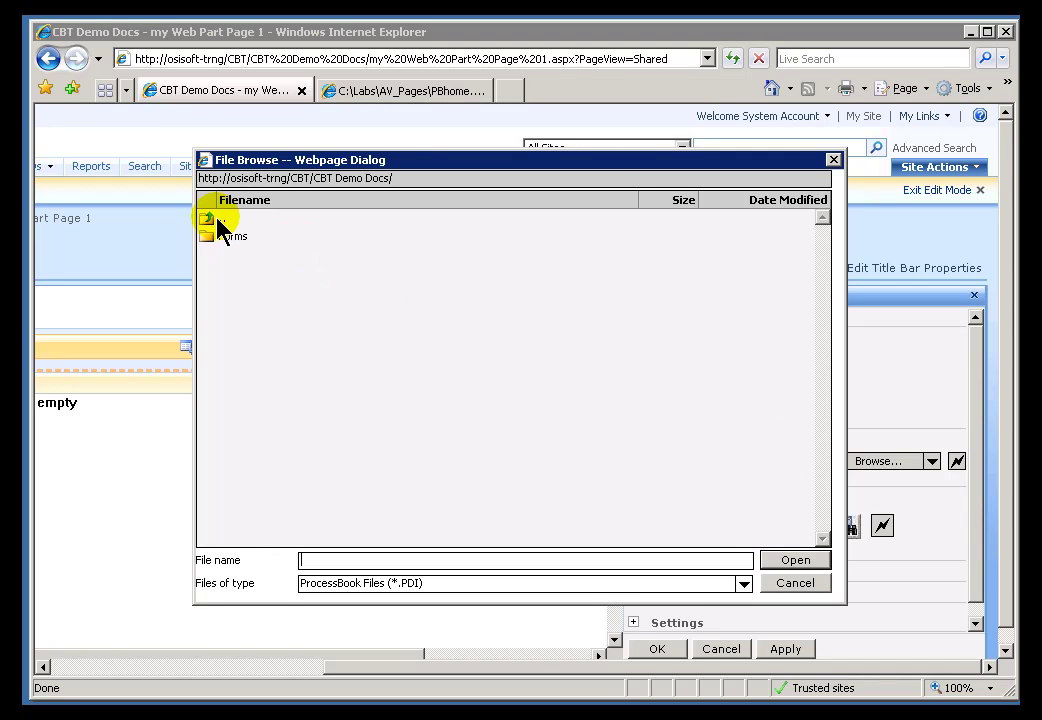
{"action": "left_click", "coordinate": [208, 221]}
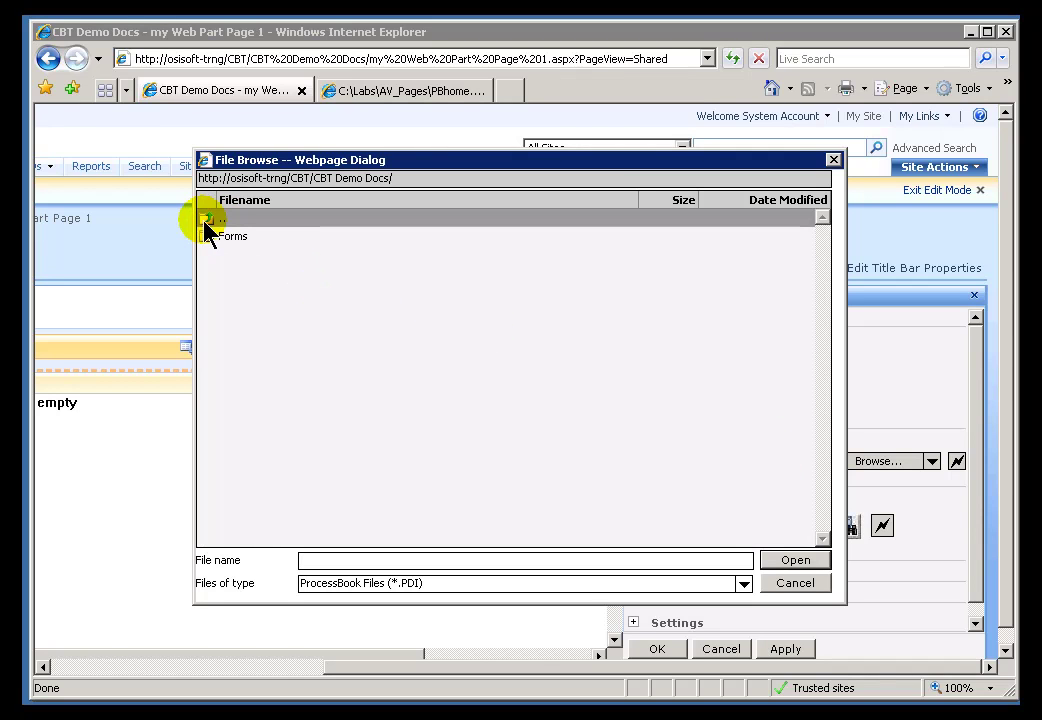
{"action": "double_click", "coordinate": [206, 221]}
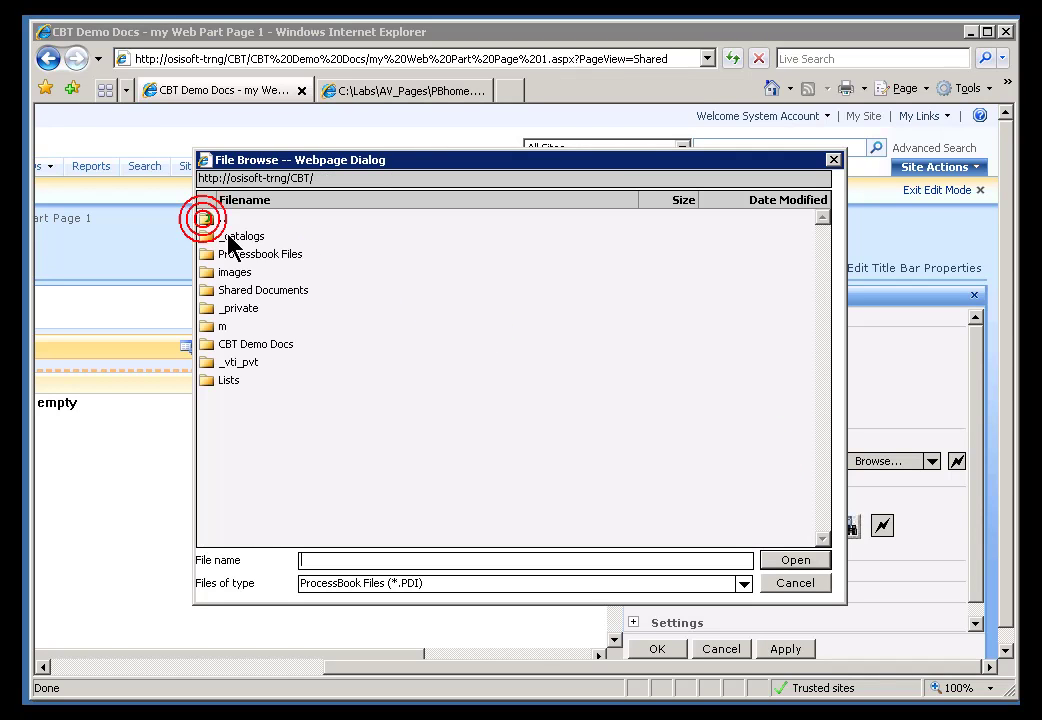
{"action": "double_click", "coordinate": [222, 346]}
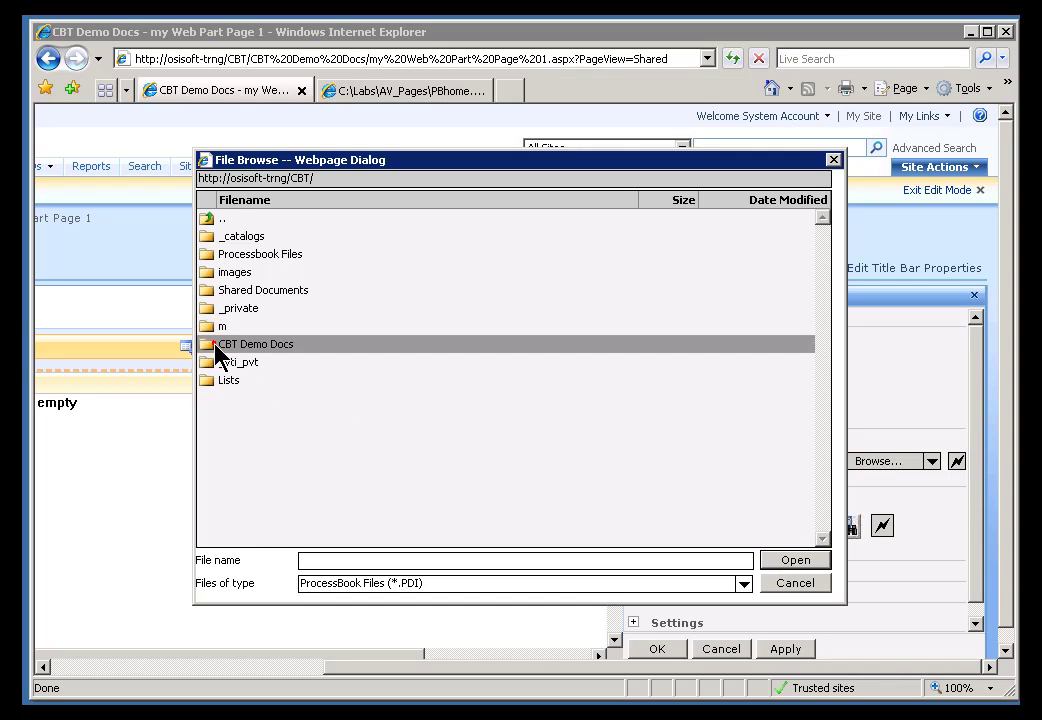
{"action": "double_click", "coordinate": [219, 221]}
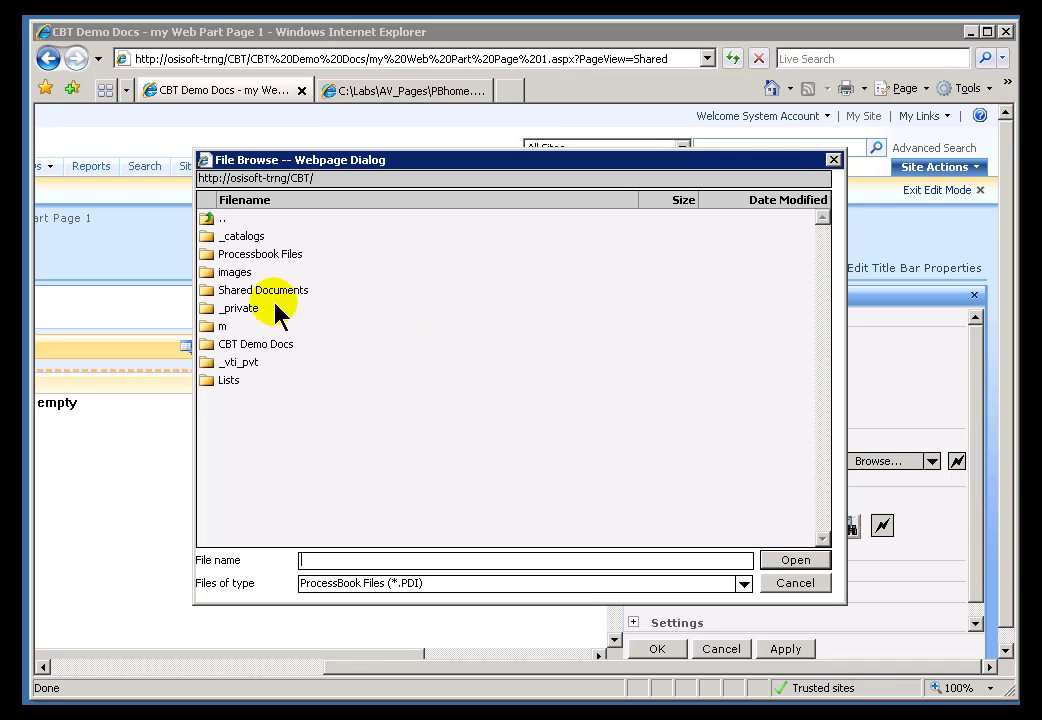
{"action": "left_click", "coordinate": [216, 256]}
{"action": "double_click", "coordinate": [216, 256]}
{"action": "left_click", "coordinate": [224, 255]}
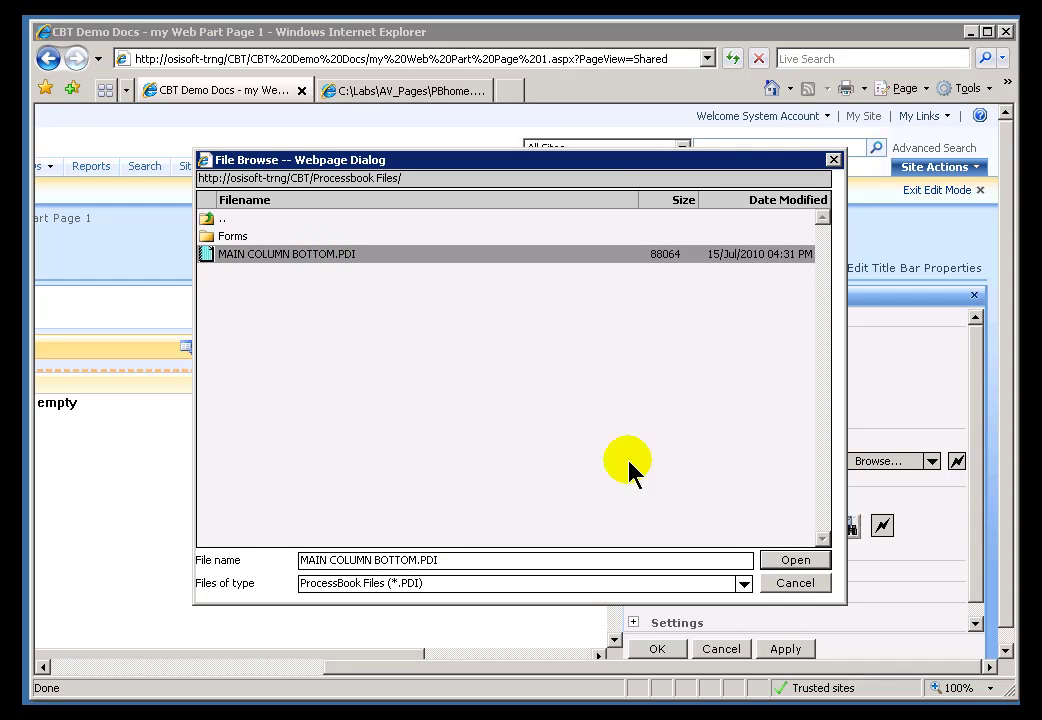
{"action": "left_click", "coordinate": [795, 562]}
{"action": "left_click_drag", "start_coordinate": [975, 530], "coordinate": [975, 616]}
{"action": "left_click", "coordinate": [668, 647]}
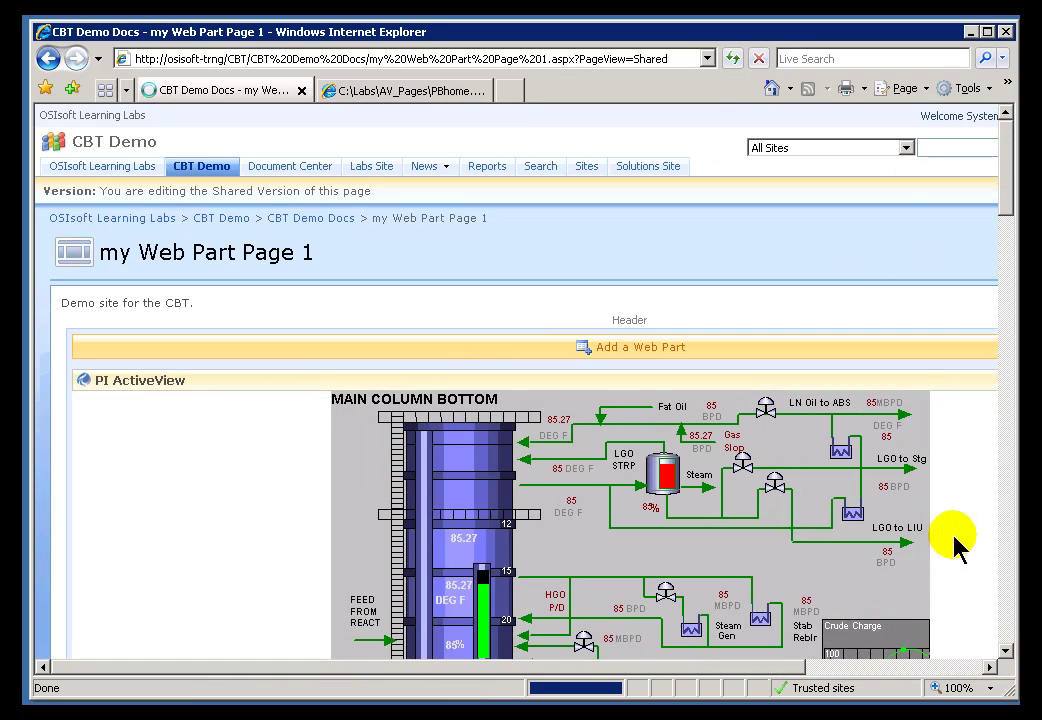
Compare the PI ActiveView display with the PI Graphic display below it, opening and closing an ad hoc trend from PI Graphic
{"action": "left_click_drag", "start_coordinate": [1003, 208], "coordinate": [1005, 255]}
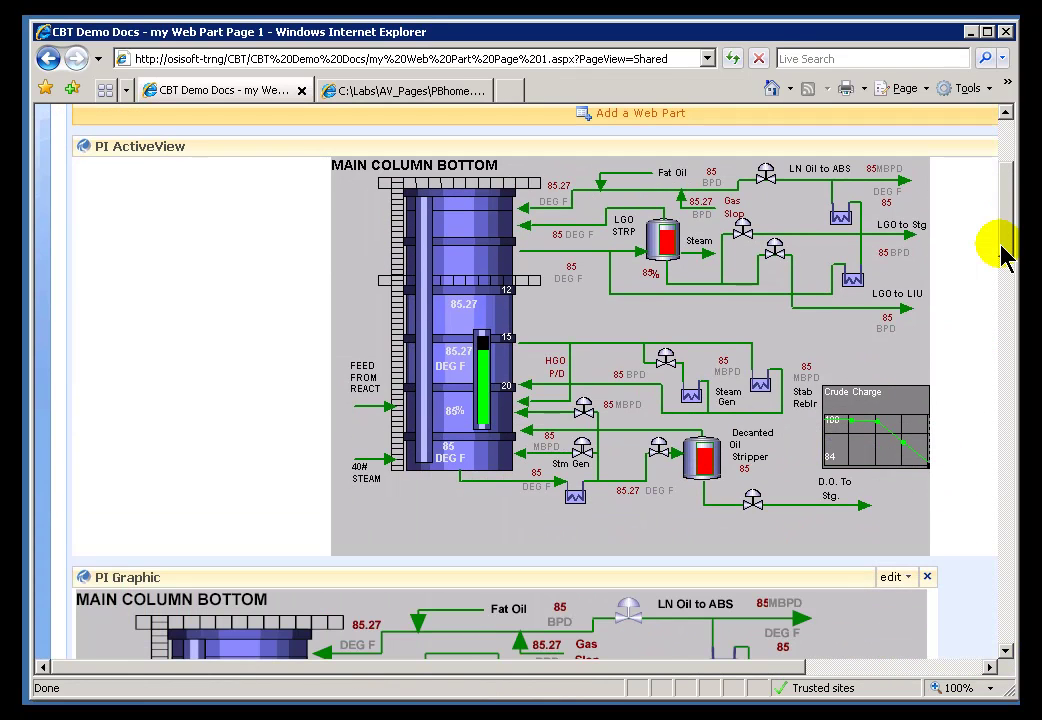
{"action": "left_click_drag", "start_coordinate": [1003, 255], "coordinate": [1000, 314]}
{"action": "left_click", "coordinate": [786, 490]}
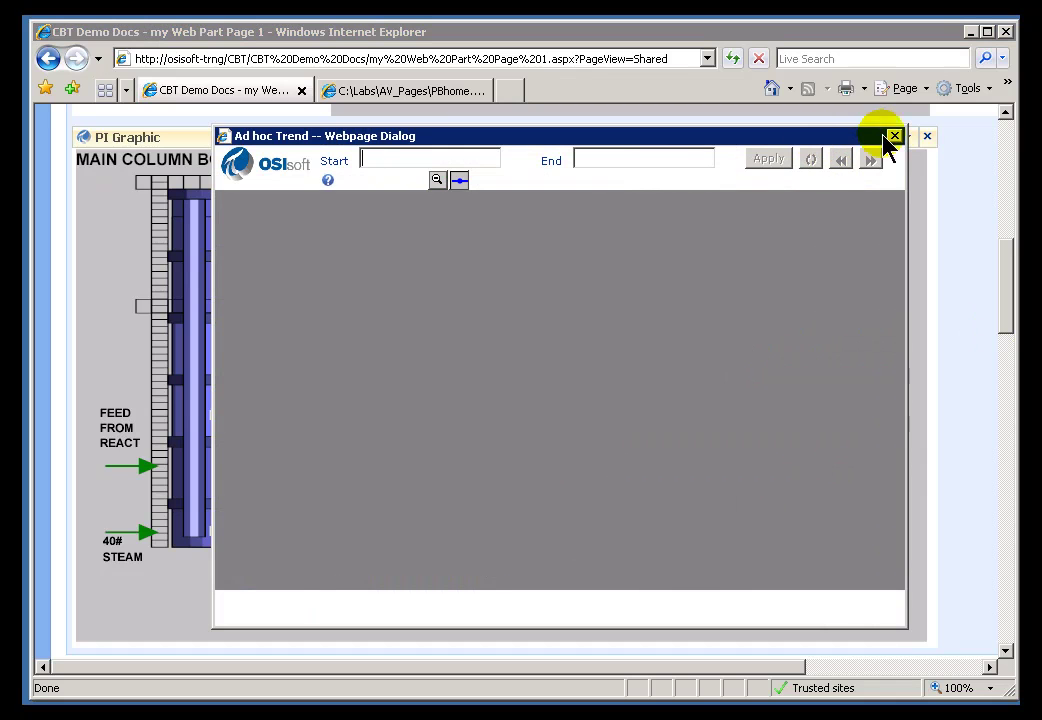
{"action": "left_click", "coordinate": [896, 136]}
{"action": "left_click", "coordinate": [1007, 156]}
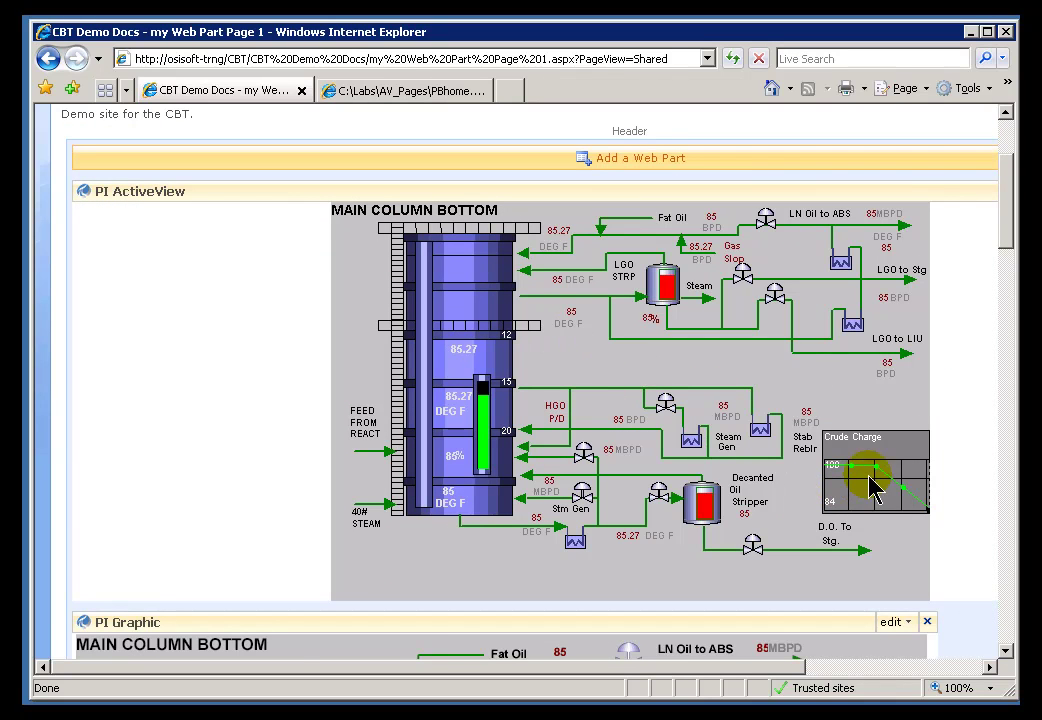
{"action": "scroll", "coordinate": [860, 485], "scroll_direction": "down", "scroll_amount": 1}
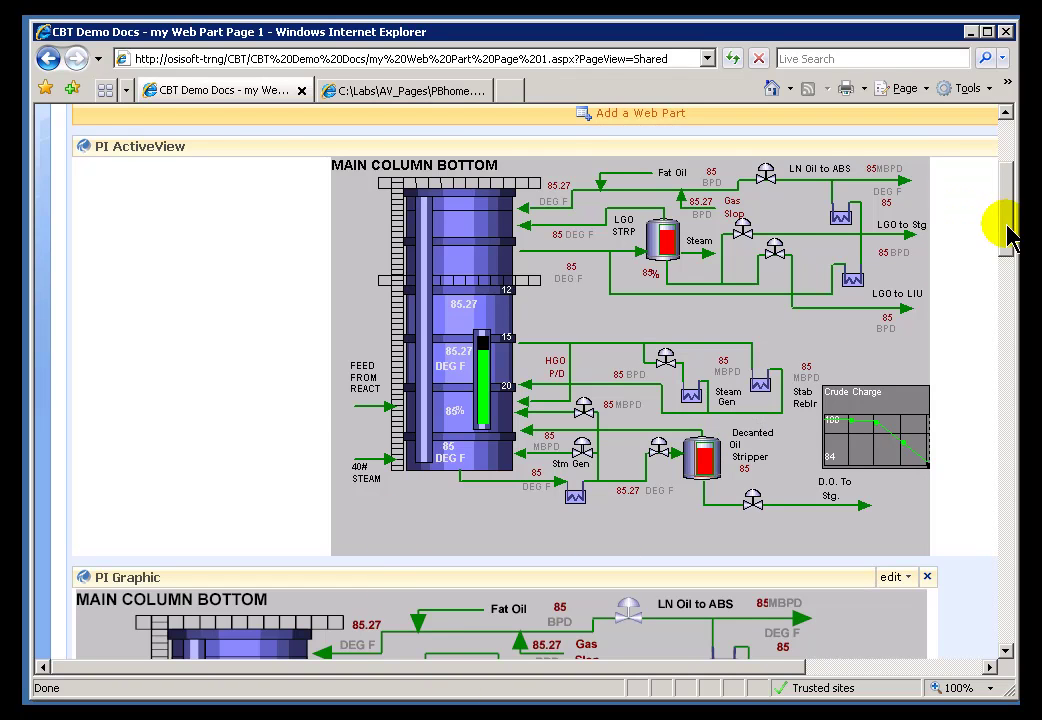
{"action": "left_click_drag", "start_coordinate": [1005, 221], "coordinate": [1007, 175]}
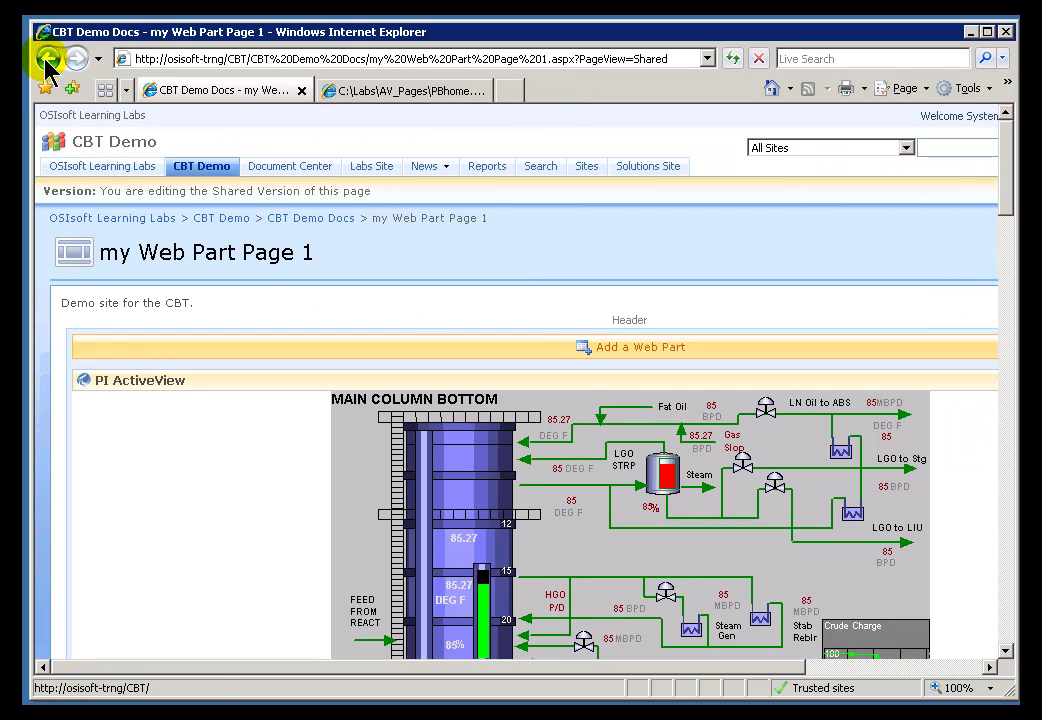
Return to the CBT Demo home page and open A SIMPLE VBA EXAMPLE.PDI from C:\Labs\AV_Pages in PI ProcessBook
{"action": "left_click", "coordinate": [189, 174]}
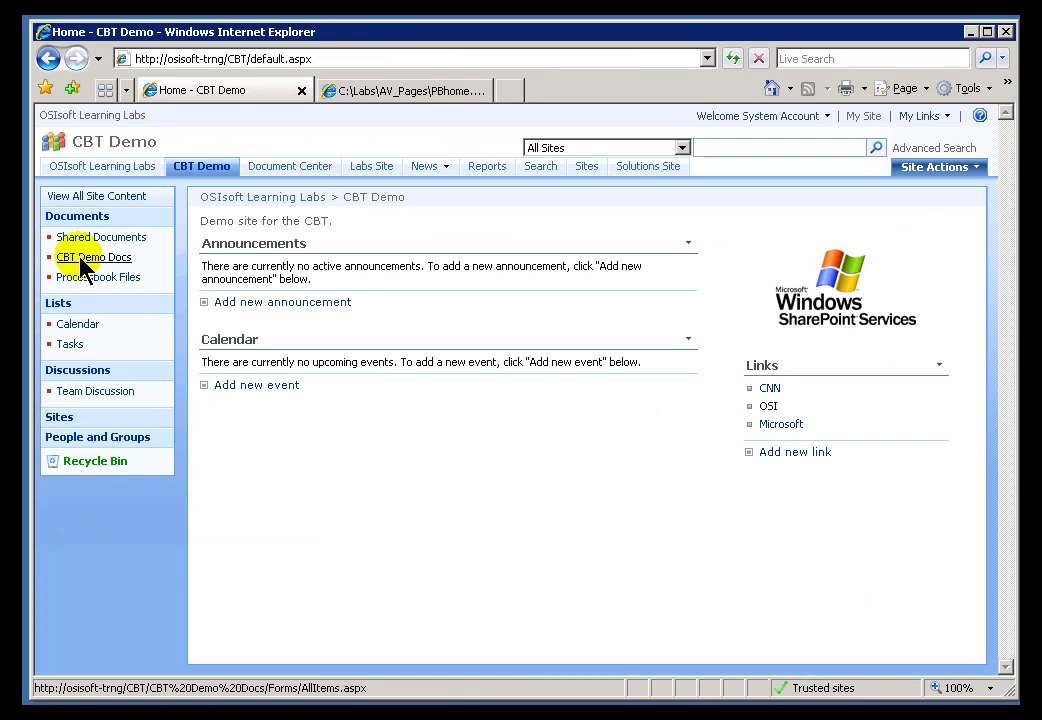
{"action": "left_click", "coordinate": [89, 279]}
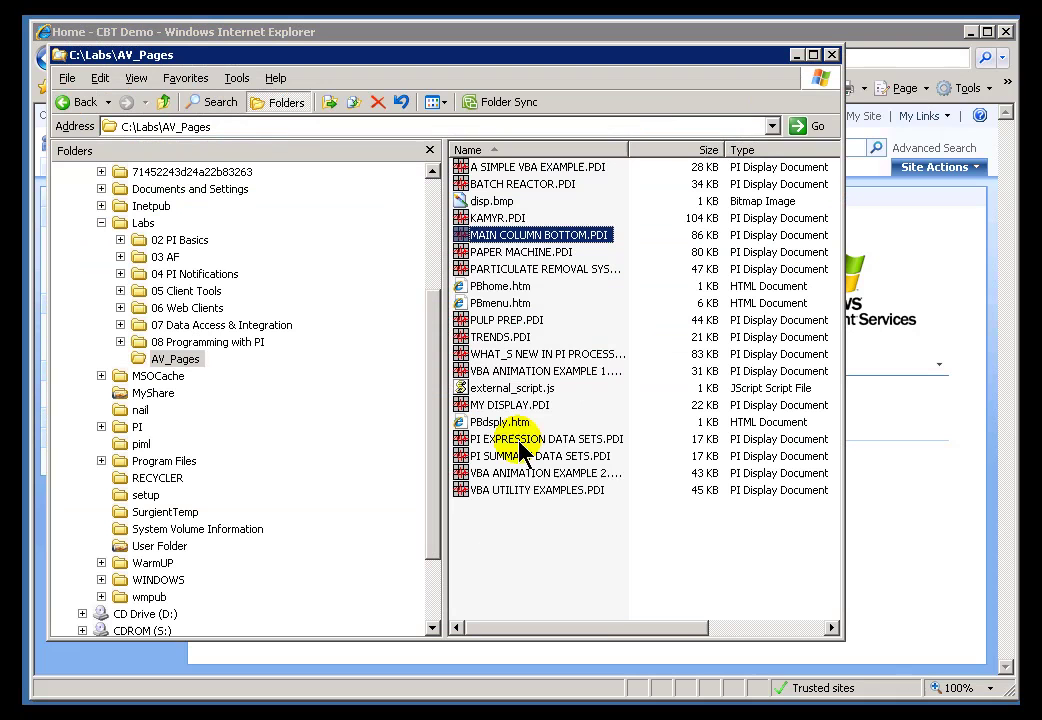
{"action": "left_click", "coordinate": [474, 492]}
{"action": "left_click", "coordinate": [477, 474]}
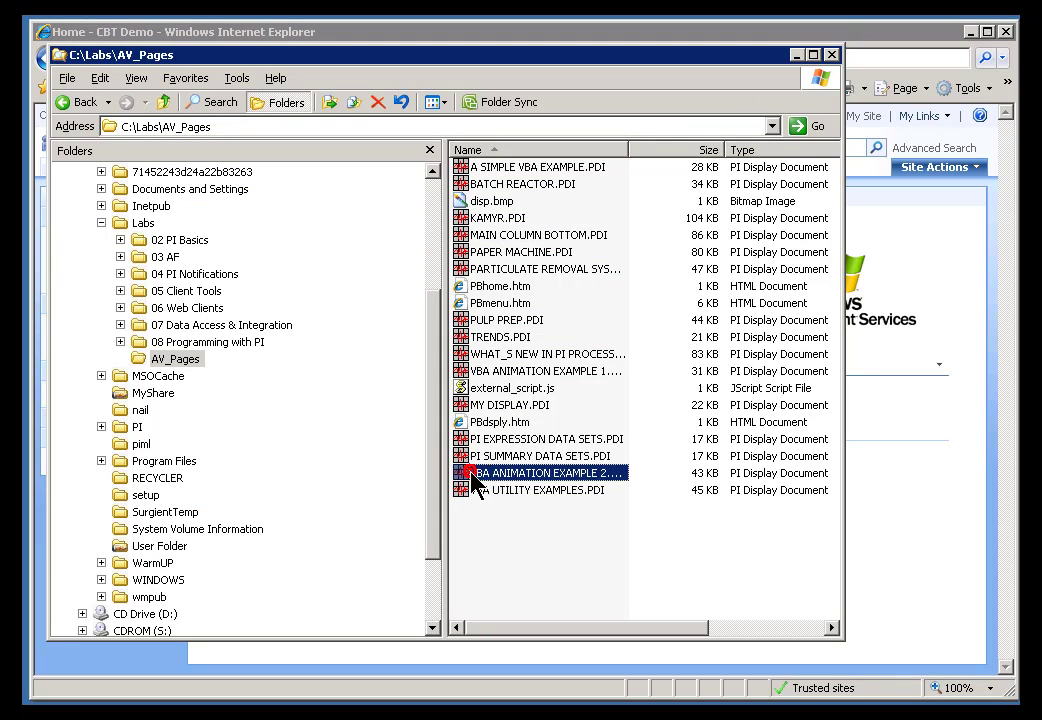
{"action": "left_click", "coordinate": [475, 168]}
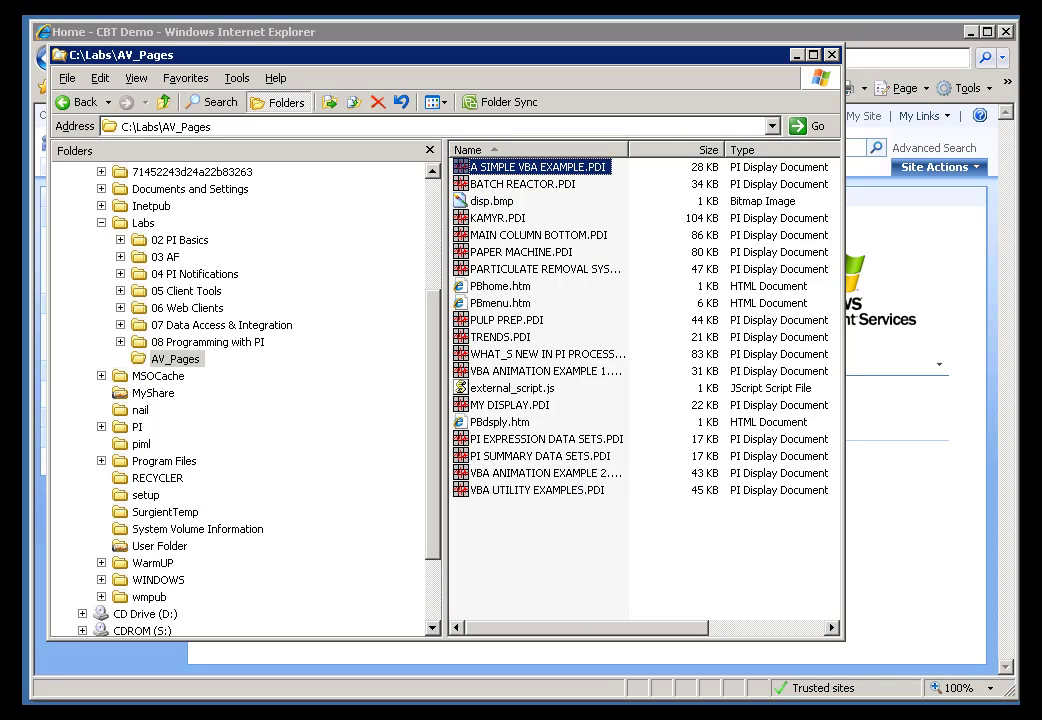
{"action": "key", "text": "Return"}
Recalculate the display's values and examine its VBA code in the Visual Basic Editor
{"action": "left_click", "coordinate": [293, 564]}
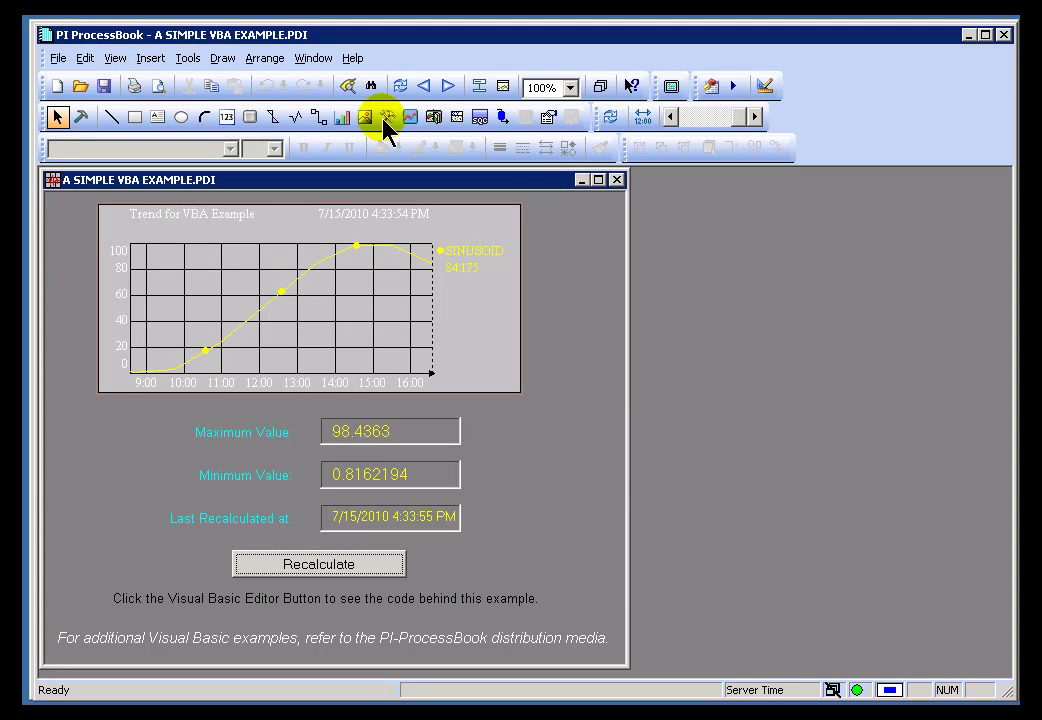
{"action": "left_click", "coordinate": [179, 57]}
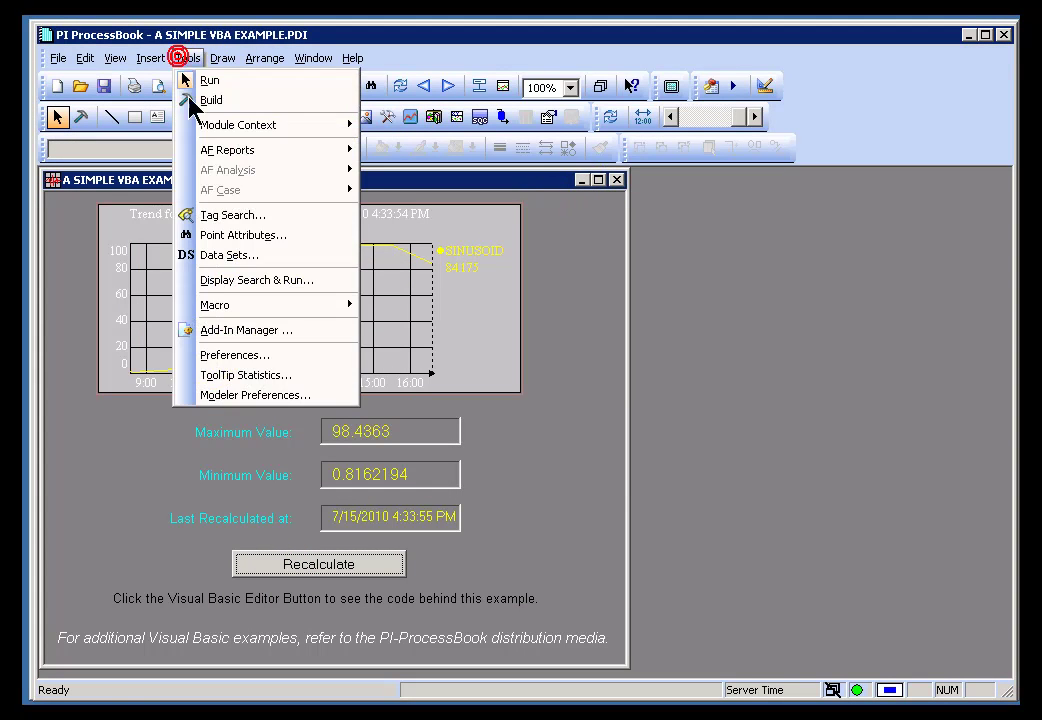
{"action": "left_click", "coordinate": [236, 304]}
{"action": "left_click", "coordinate": [434, 334]}
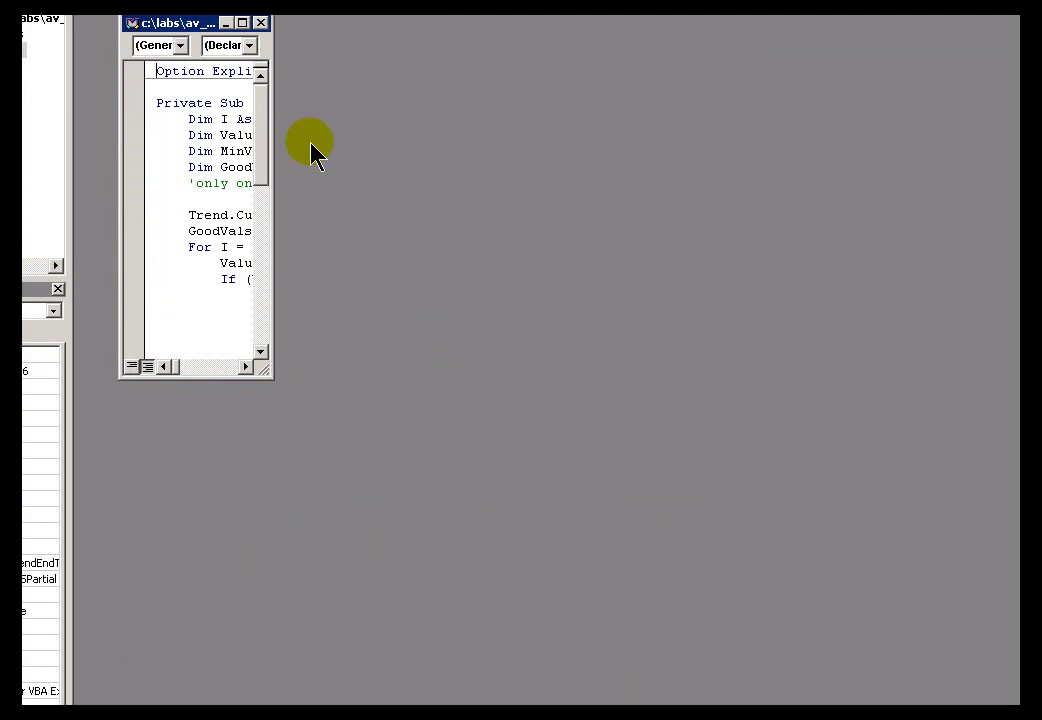
{"action": "left_click_drag", "start_coordinate": [195, 22], "coordinate": [206, 32]}
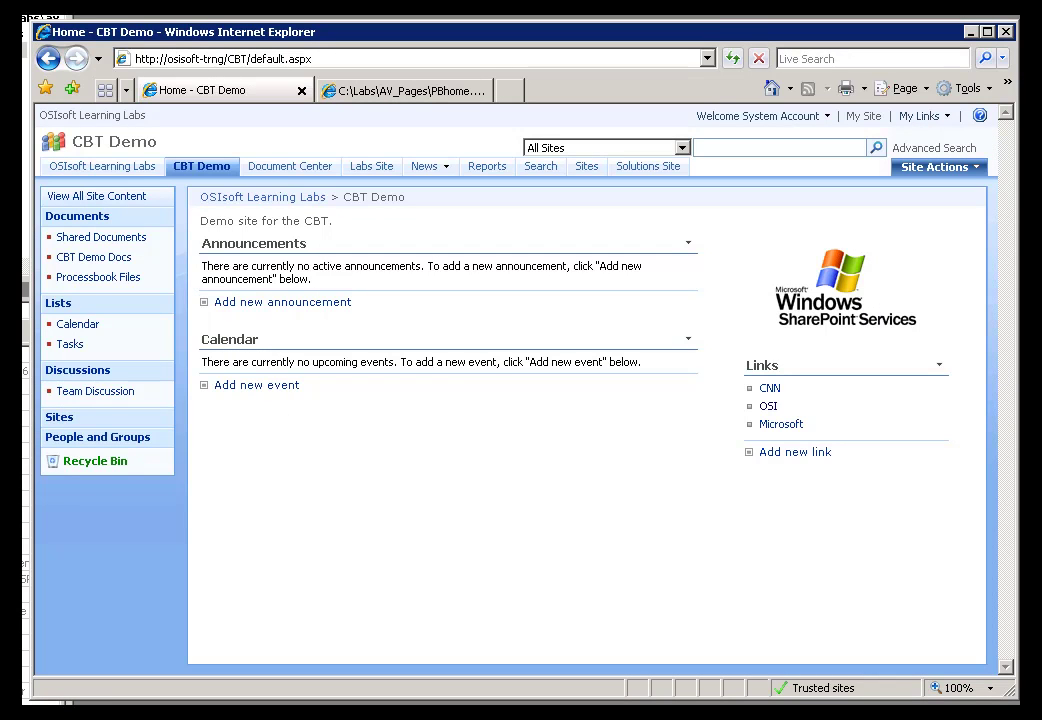
Switch back to Internet Explorer and upload A SIMPLE VBA EXAMPLE.PDI from AV_Pages to the CBT Demo site's Processbook Files library
{"action": "key", "text": "alt+Tab"}
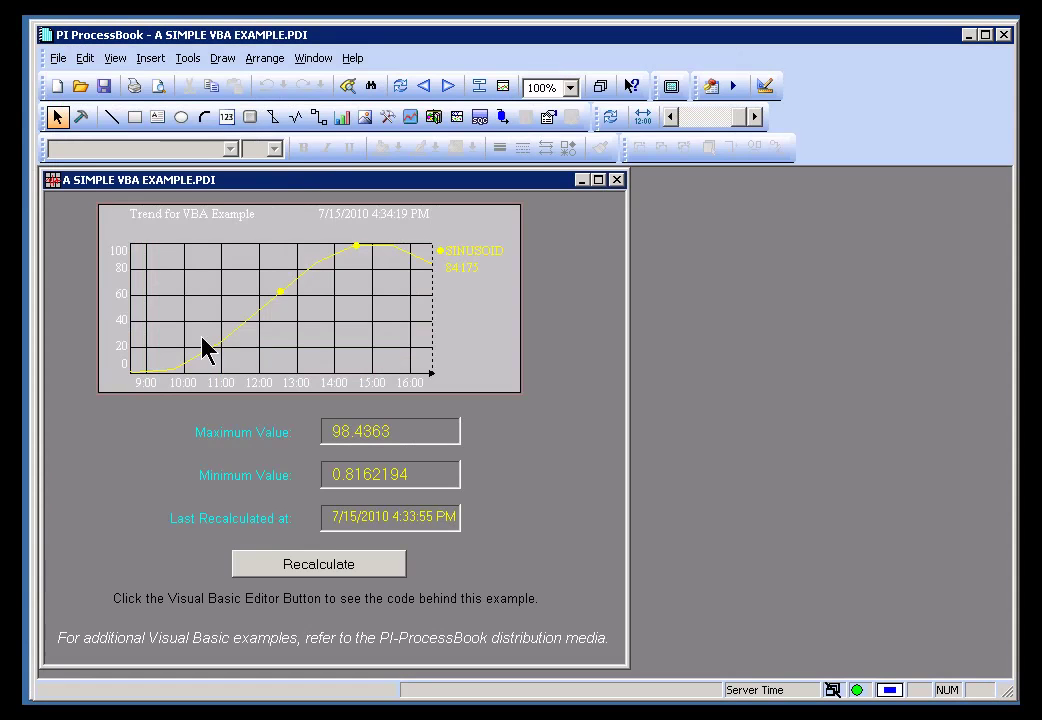
{"action": "key", "text": "alt+Tab"}
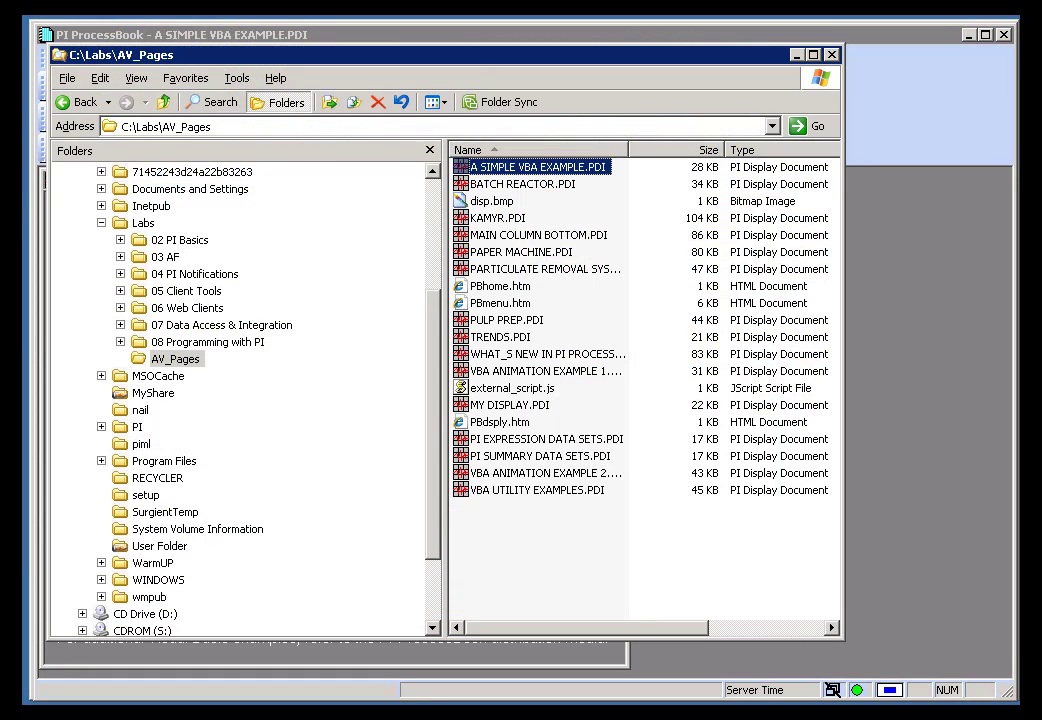
{"action": "key", "text": "alt+Tab"}
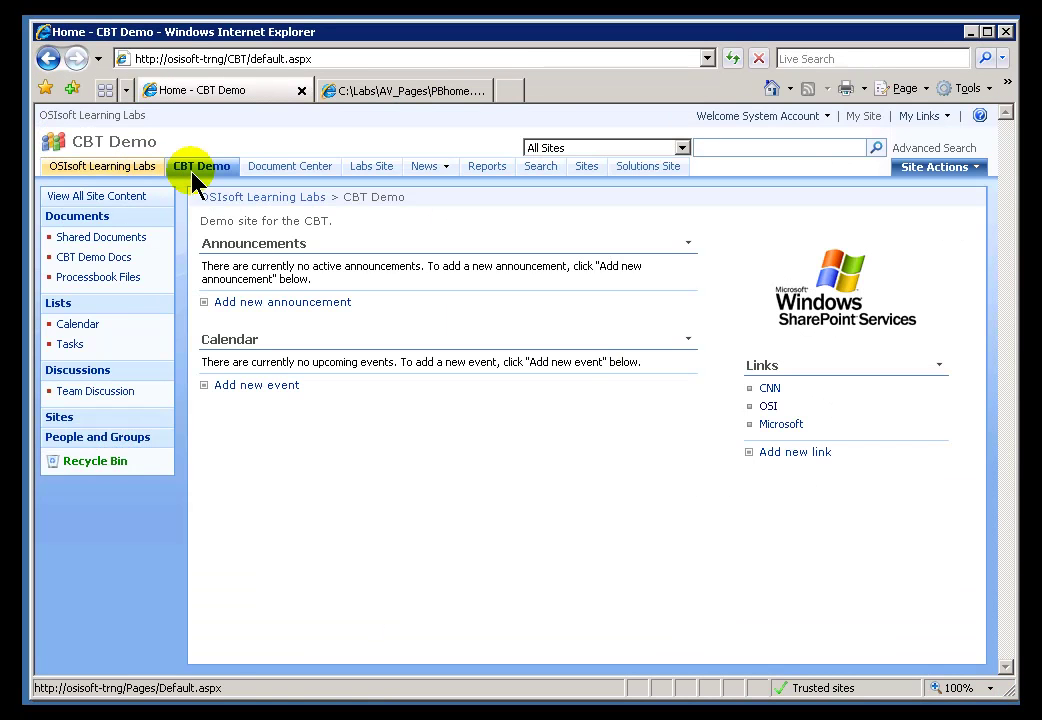
{"action": "left_click", "coordinate": [97, 278]}
{"action": "left_click", "coordinate": [272, 263]}
{"action": "left_click", "coordinate": [878, 292]}
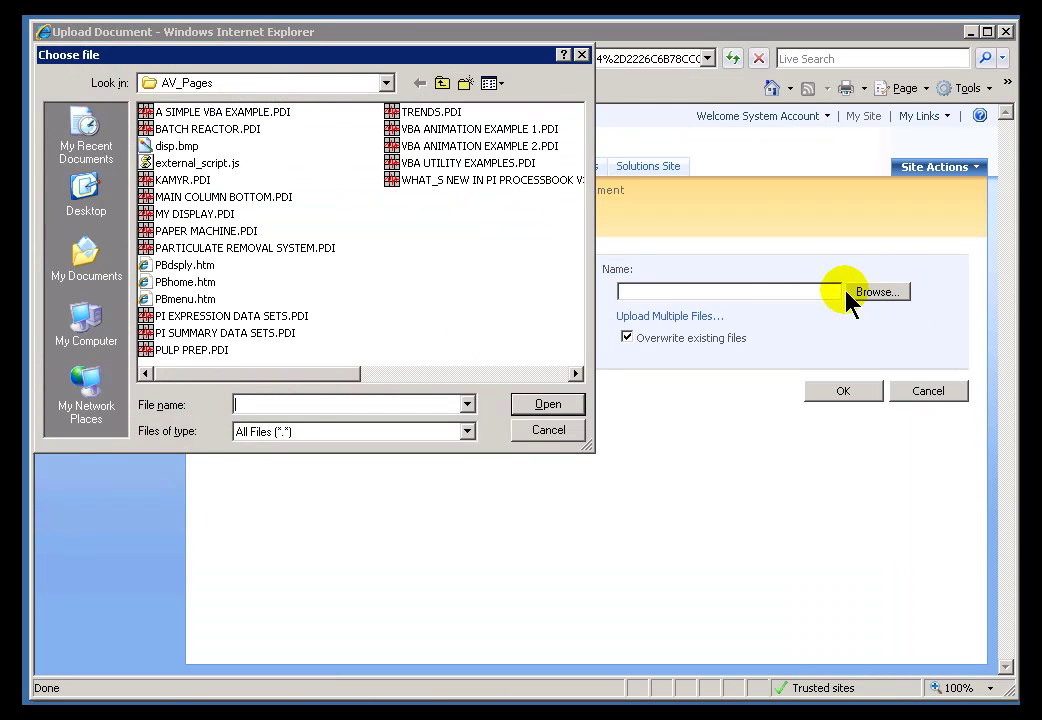
{"action": "left_click", "coordinate": [165, 112]}
{"action": "left_click", "coordinate": [547, 406]}
{"action": "left_click", "coordinate": [840, 393]}
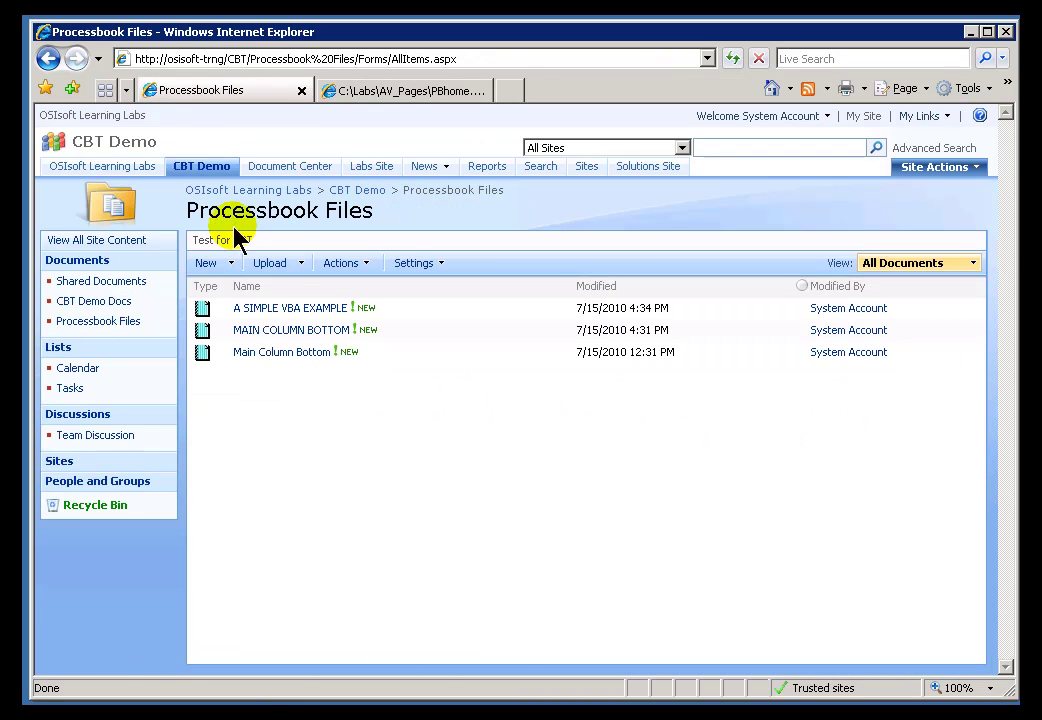
Reopen my Web Part Page 1 from the CBT Demo Docs library and open the PI ActiveView web part's properties for modification
{"action": "left_click", "coordinate": [118, 172]}
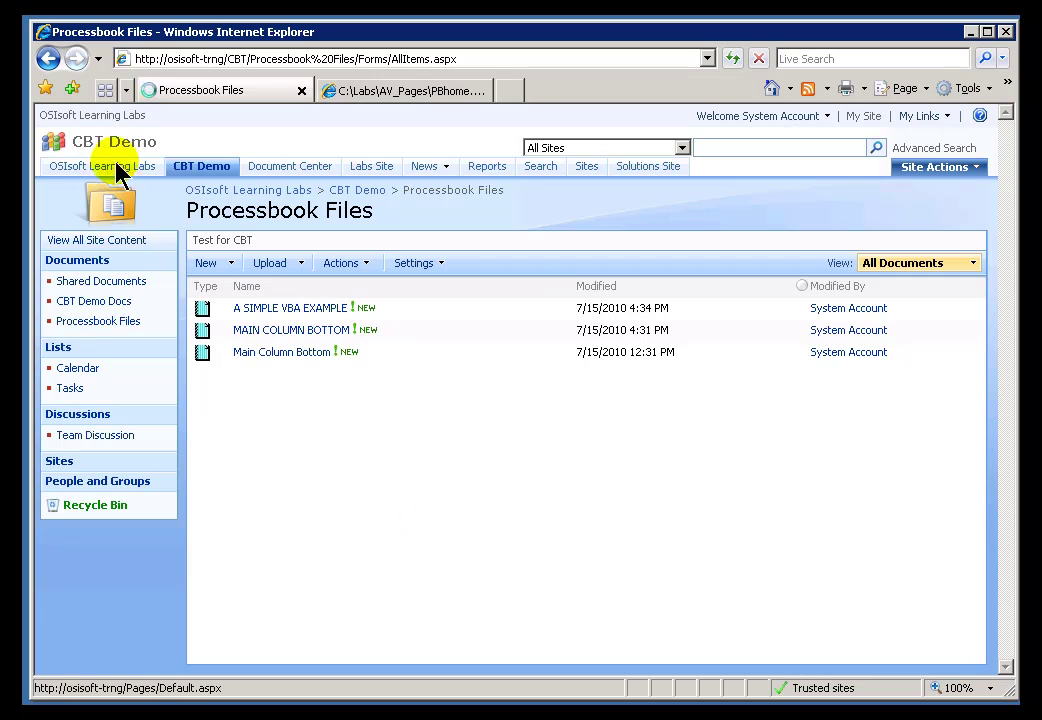
{"action": "left_click", "coordinate": [205, 168]}
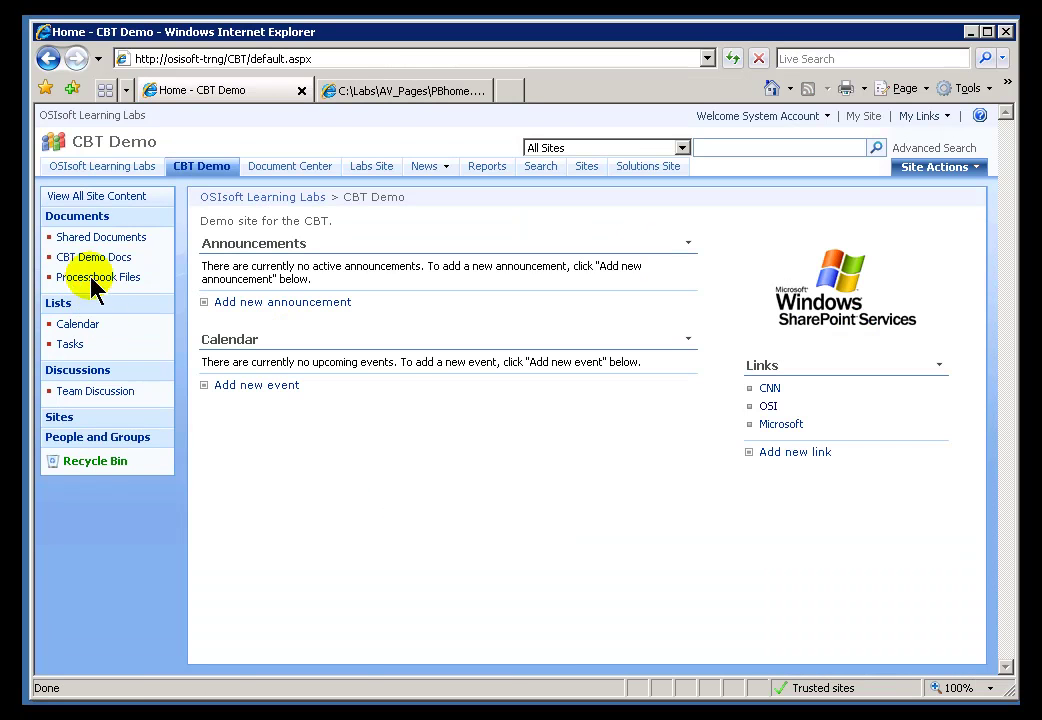
{"action": "left_click", "coordinate": [88, 259]}
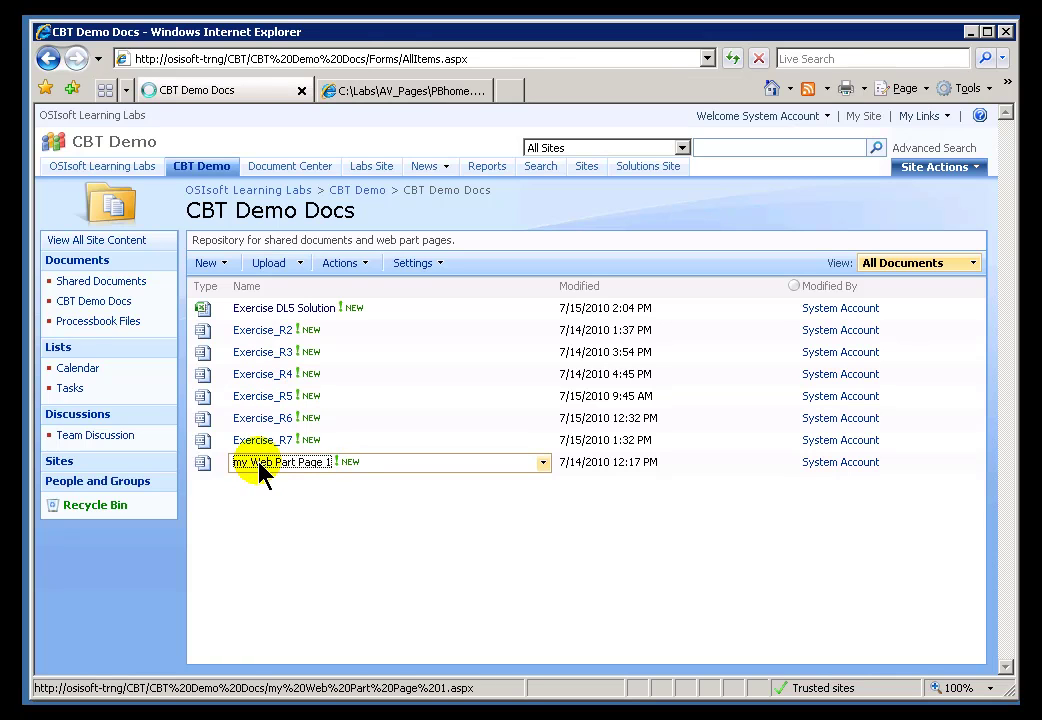
{"action": "left_click", "coordinate": [262, 466]}
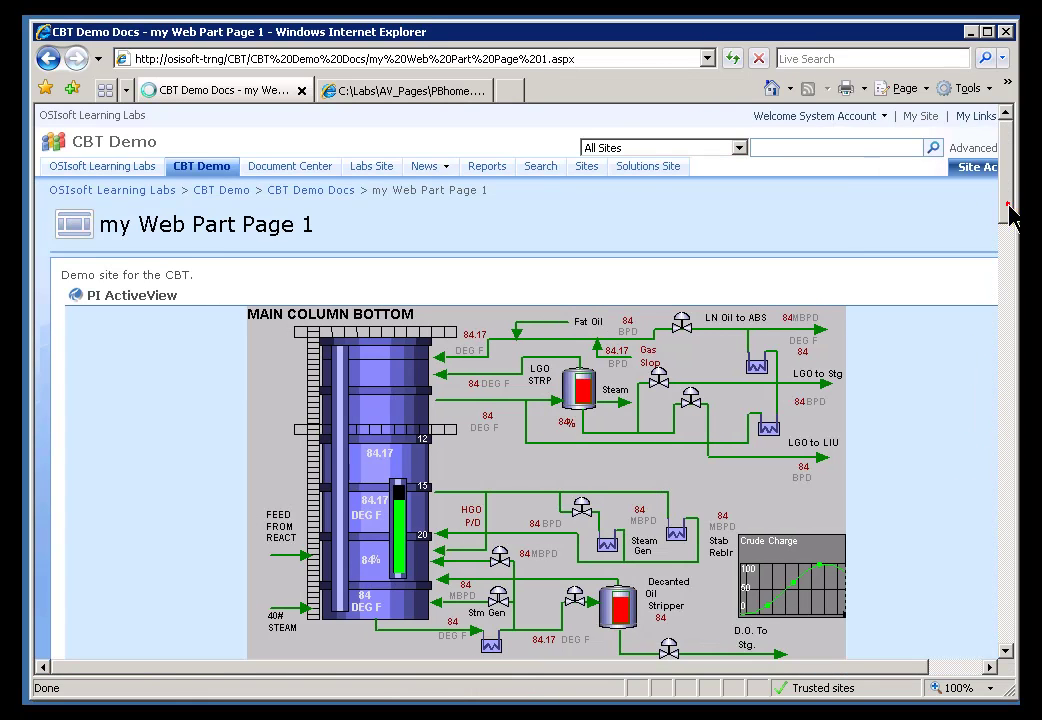
{"action": "mouse_move", "coordinate": [1004, 205]}
{"action": "left_mouse_down"}
{"action": "mouse_move", "coordinate": [1006, 290]}
{"action": "mouse_move", "coordinate": [1006, 220]}
{"action": "left_mouse_up"}
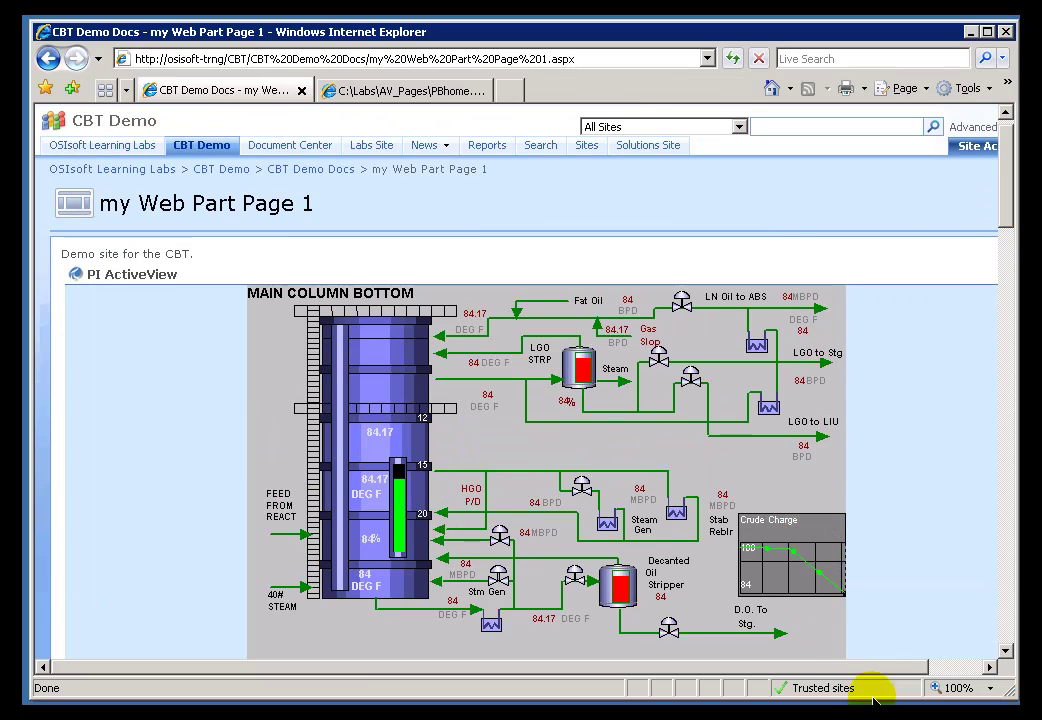
{"action": "left_click_drag", "start_coordinate": [886, 666], "coordinate": [952, 665]}
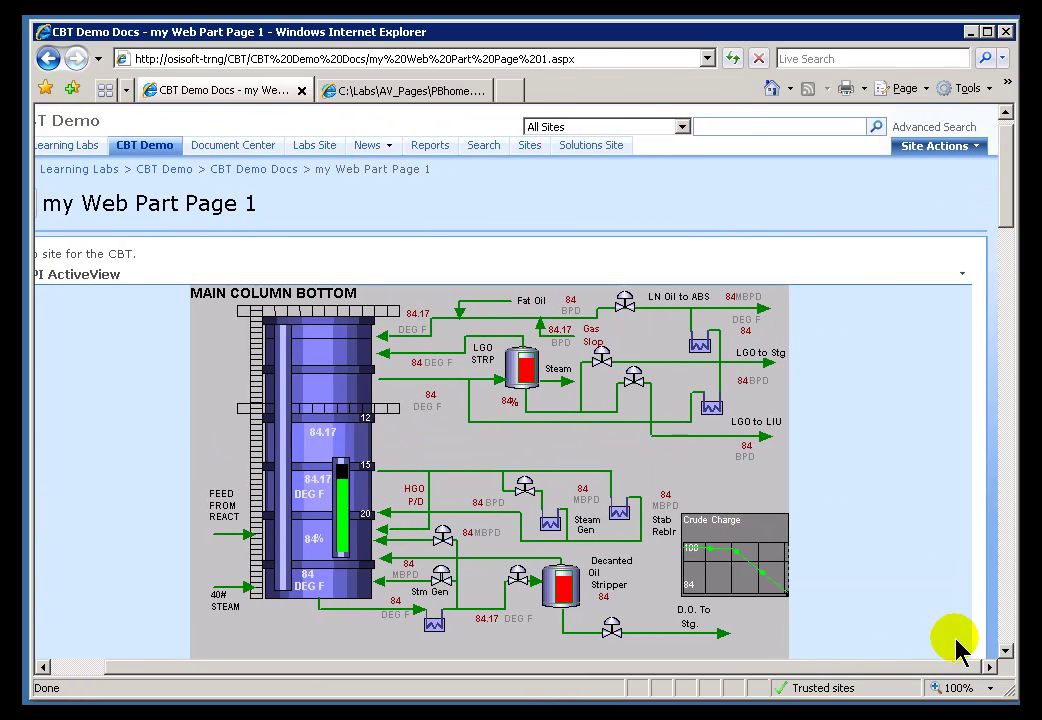
{"action": "left_click", "coordinate": [960, 273]}
{"action": "left_click", "coordinate": [878, 338]}
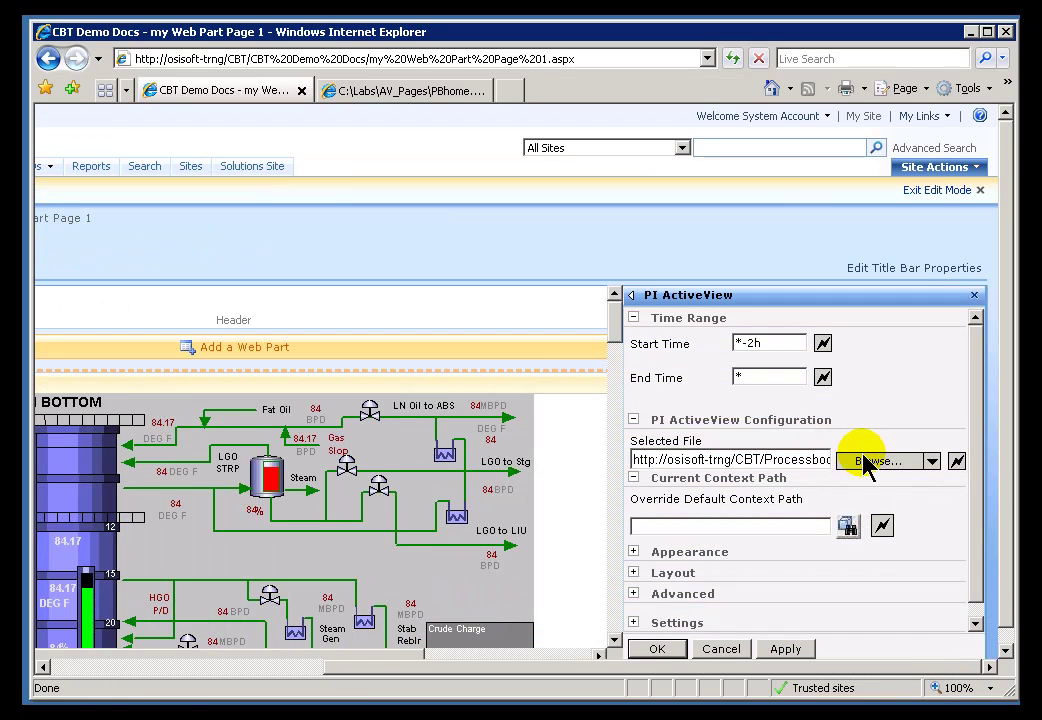
Change the web part's selected file to A SIMPLE VBA EXAMPLE.PDI from Processbook Files and save the properties
{"action": "left_click", "coordinate": [872, 462]}
{"action": "left_click", "coordinate": [223, 276]}
{"action": "left_click", "coordinate": [793, 561]}
{"action": "left_click", "coordinate": [657, 650]}
{"action": "left_click", "coordinate": [657, 650]}
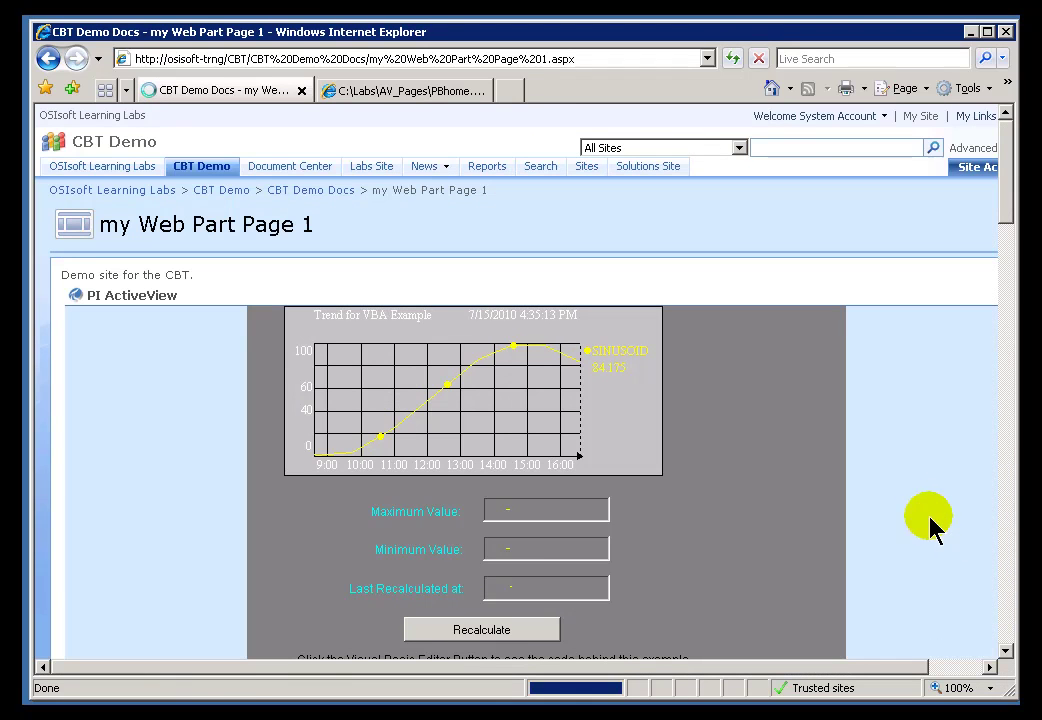
Recalculate the VBA example's values in the web part and zoom in on the later part of its SINUSOID trend
{"action": "left_click", "coordinate": [468, 632]}
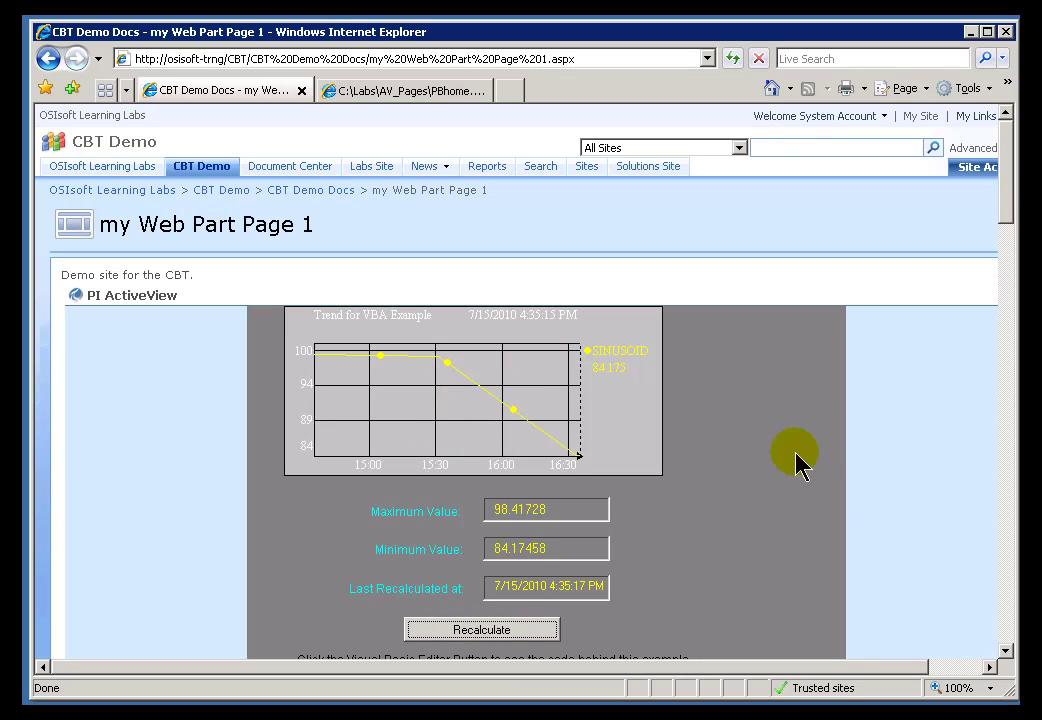
{"action": "left_click", "coordinate": [1005, 650]}
{"action": "left_click_drag", "start_coordinate": [457, 300], "coordinate": [533, 353]}
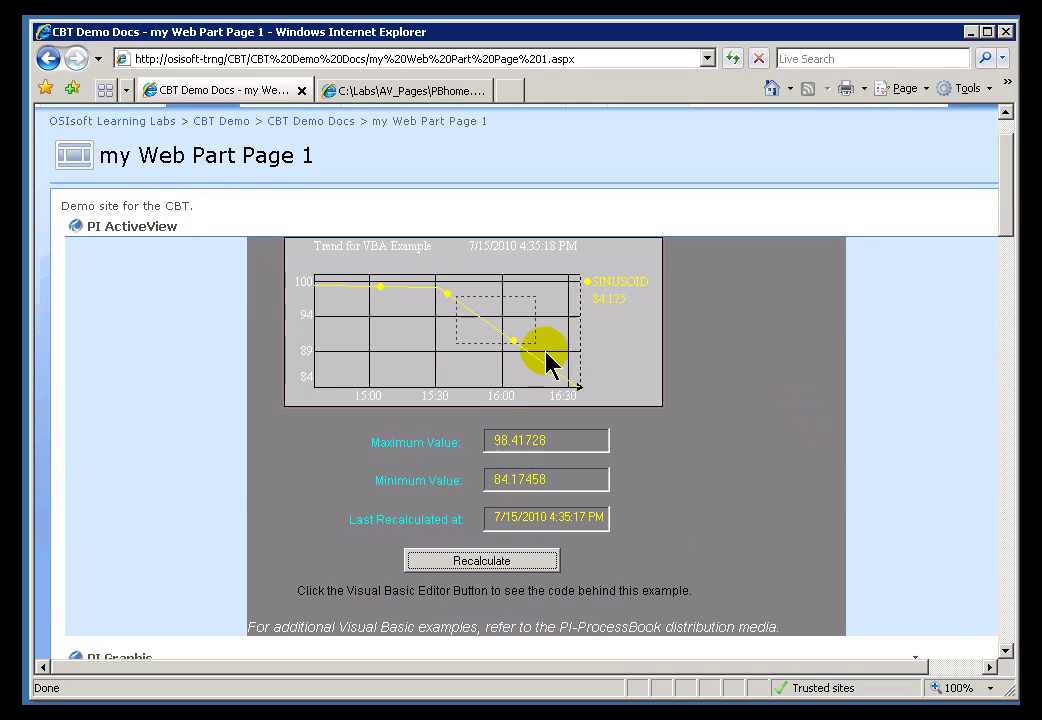